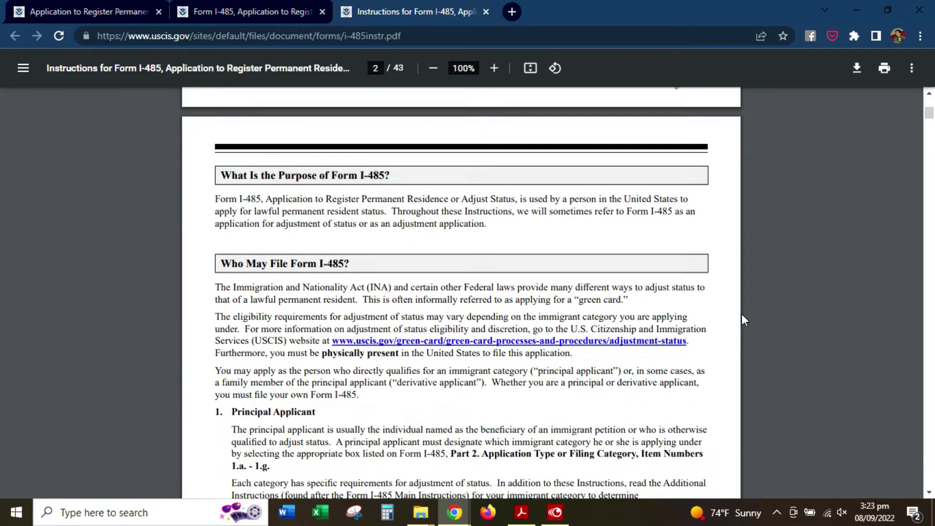
Read who may file in the Form I-485 instructions, and switch to Adobe Acrobat Reader to examine the form's USCIS-use and attorney sections.
scroll(512, 272, down, 2)
scroll(512, 272, down, 2)
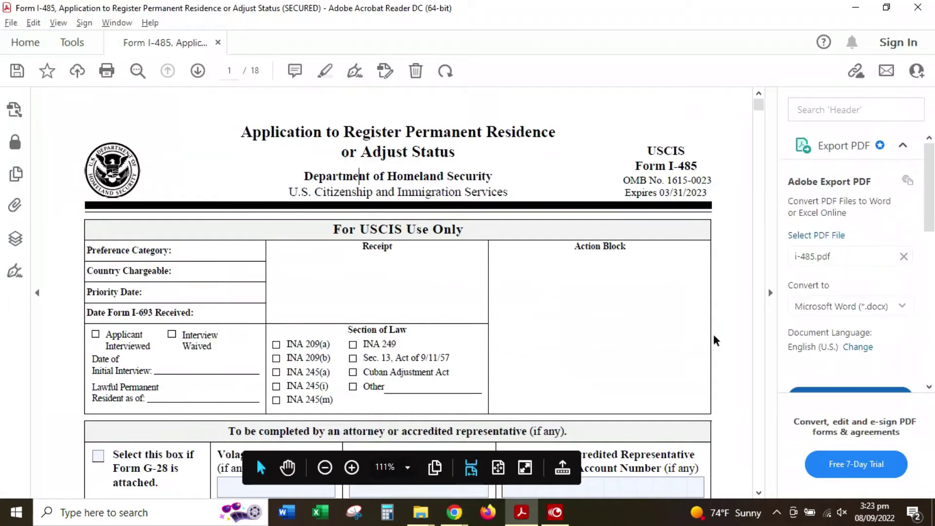
click(727, 336)
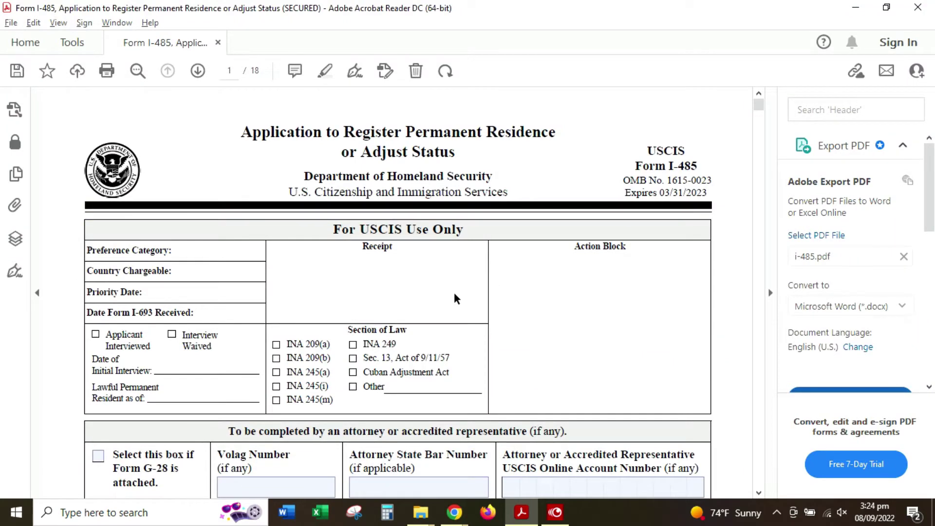
scroll(487, 288, down, 5)
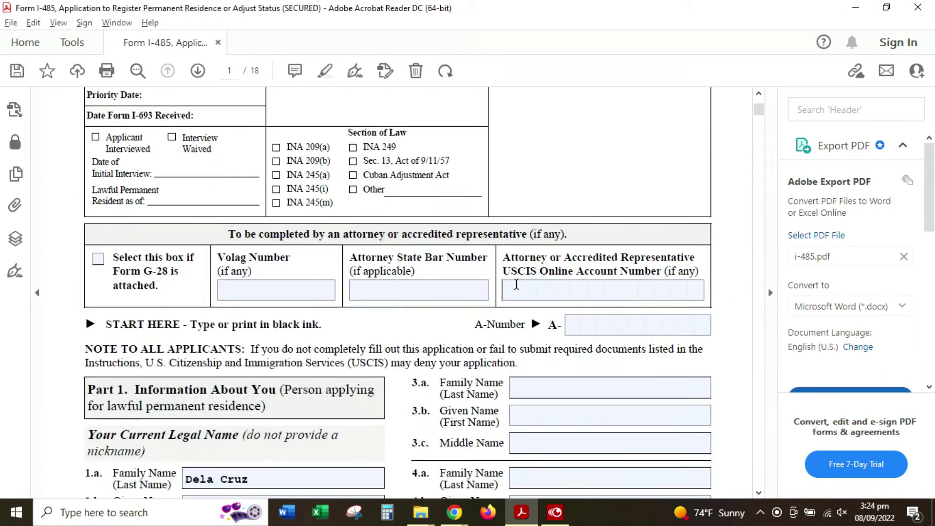
scroll(517, 284, down, 1)
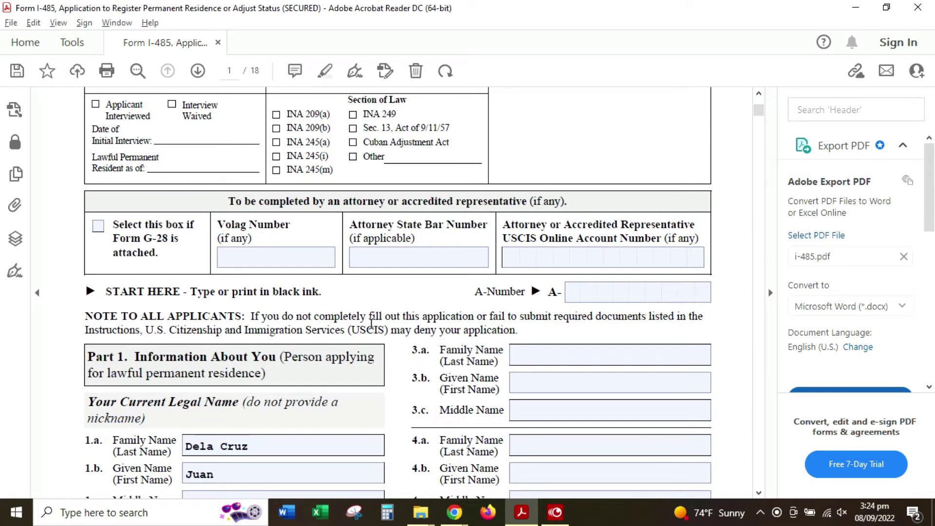
Review the current legal name fields and the other names used since birth in Part 1 of Form I-485.
scroll(441, 327, up, 2)
scroll(535, 303, down, 5)
click(261, 310)
click(275, 343)
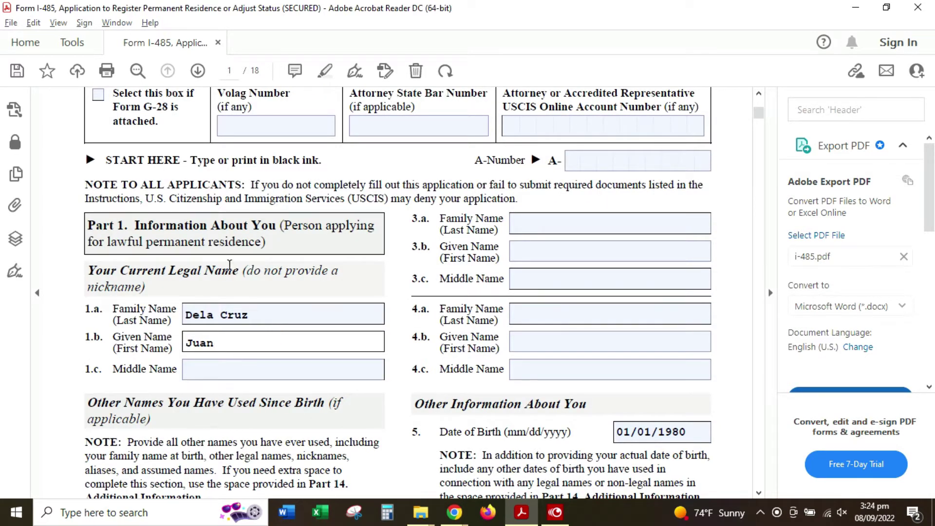
scroll(264, 368, down, 3)
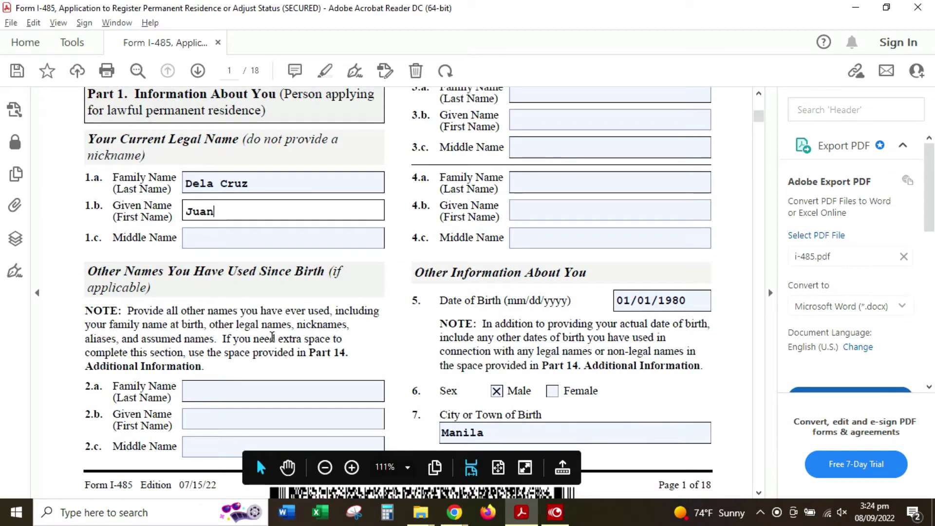
scroll(449, 342, up, 1)
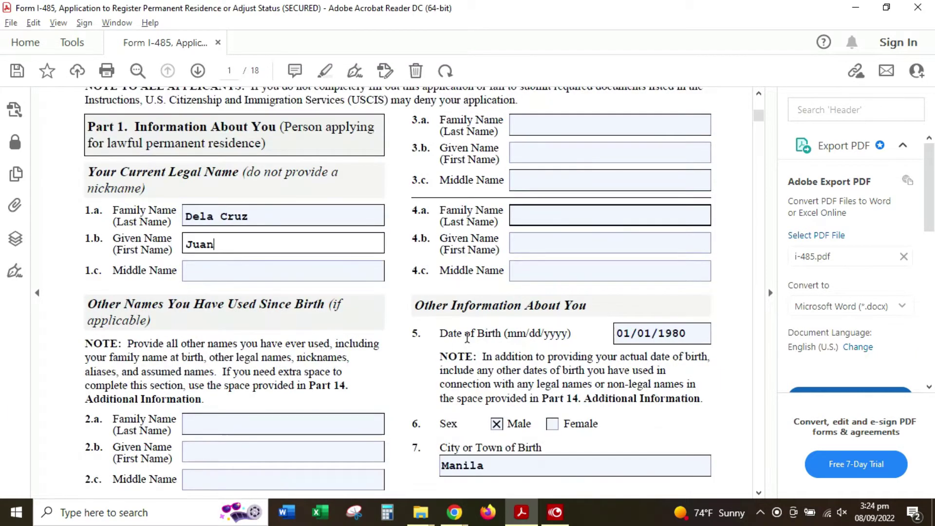
Check the date of birth, sex and city of birth entries under Other Information About You.
scroll(496, 365, down, 2)
click(496, 361)
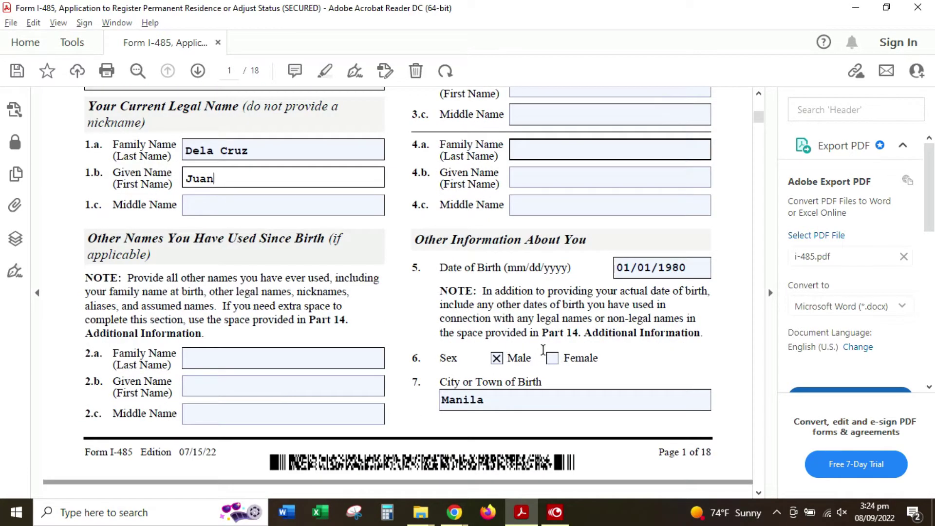
scroll(625, 345, down, 4)
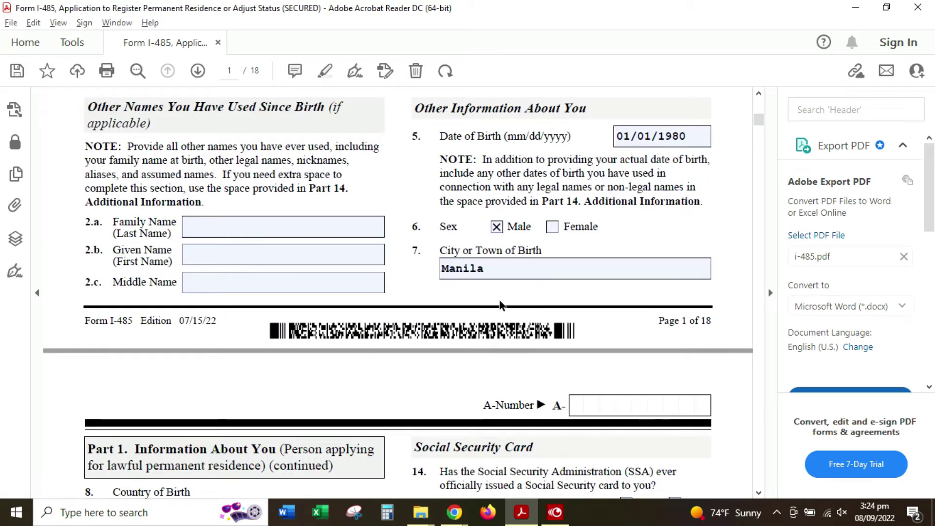
Review the country of birth, citizenship, U.S. mailing address and alternate mailing address items on page 2.
scroll(501, 305, down, 10)
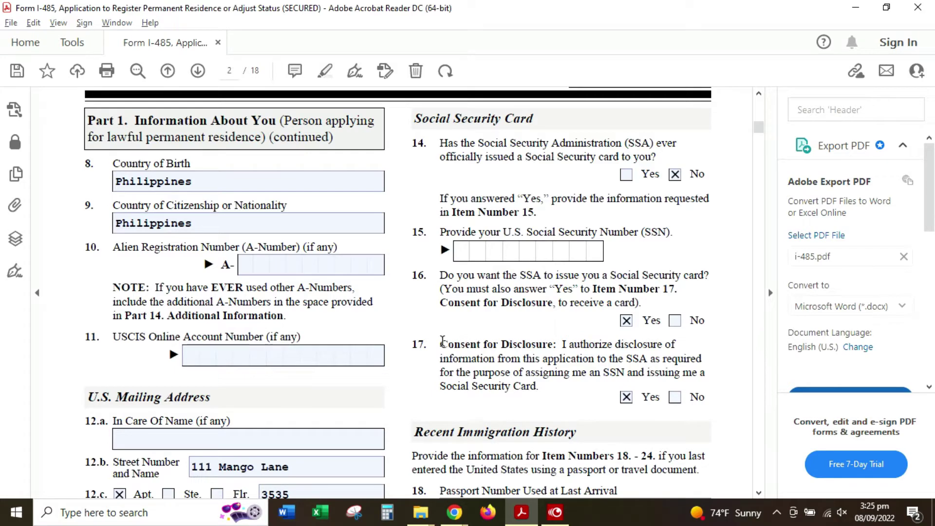
scroll(443, 341, down, 3)
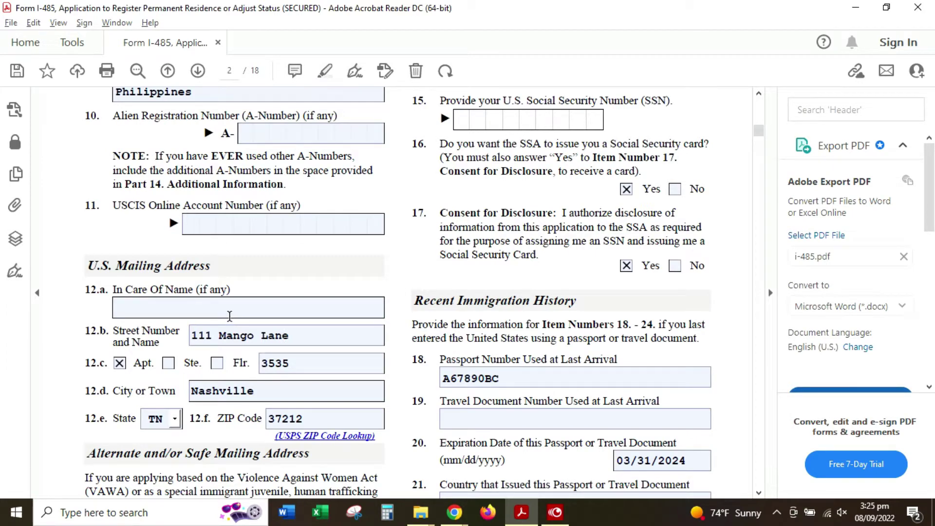
scroll(344, 331, down, 4)
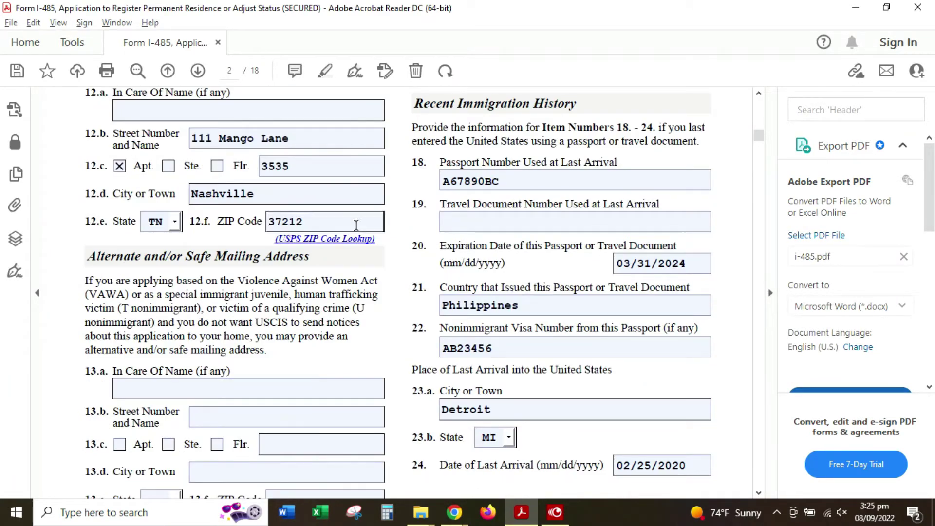
scroll(424, 309, down, 1)
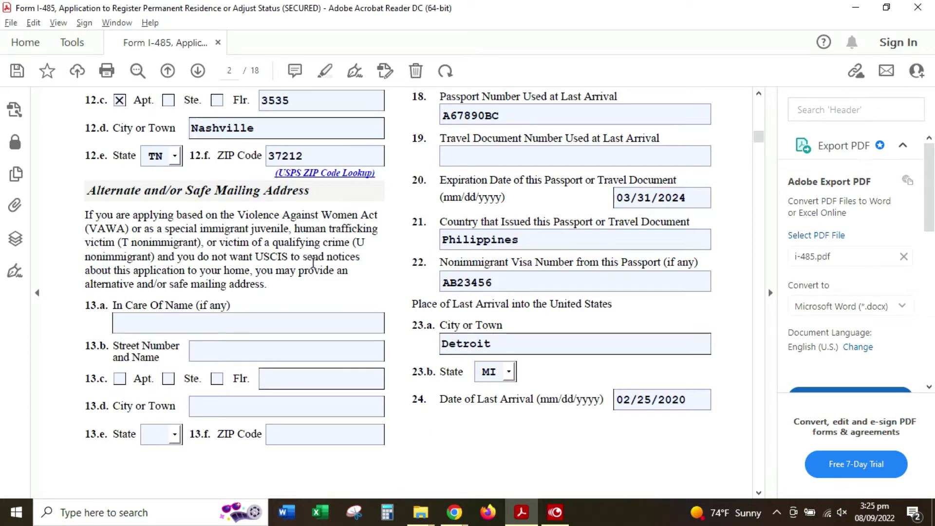
click(286, 322)
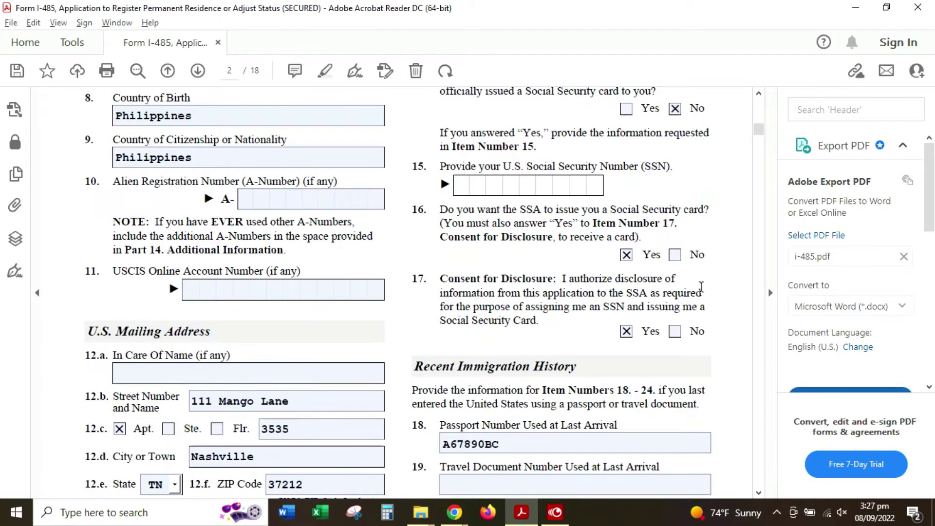
Examine the Social Security Card questions, items 14 to 17, on page 2.
scroll(699, 302, up, 2)
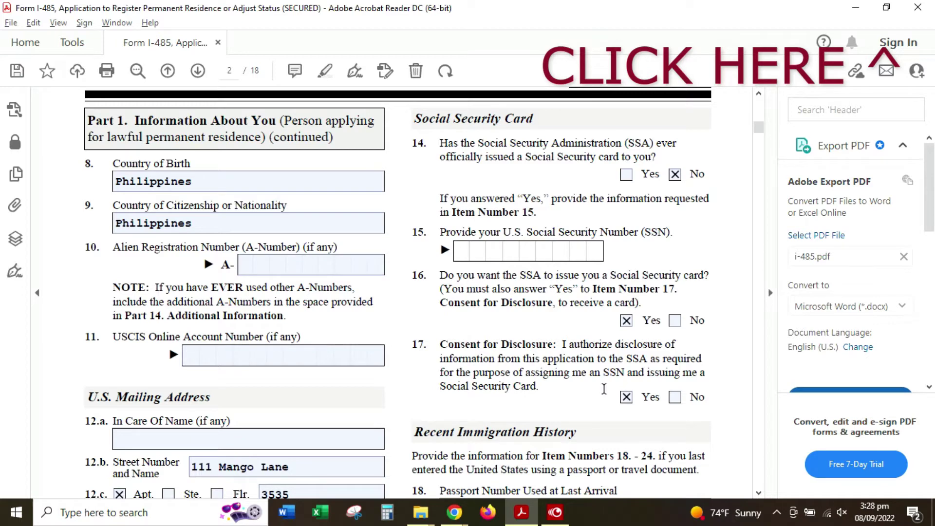
scroll(702, 210, down, 5)
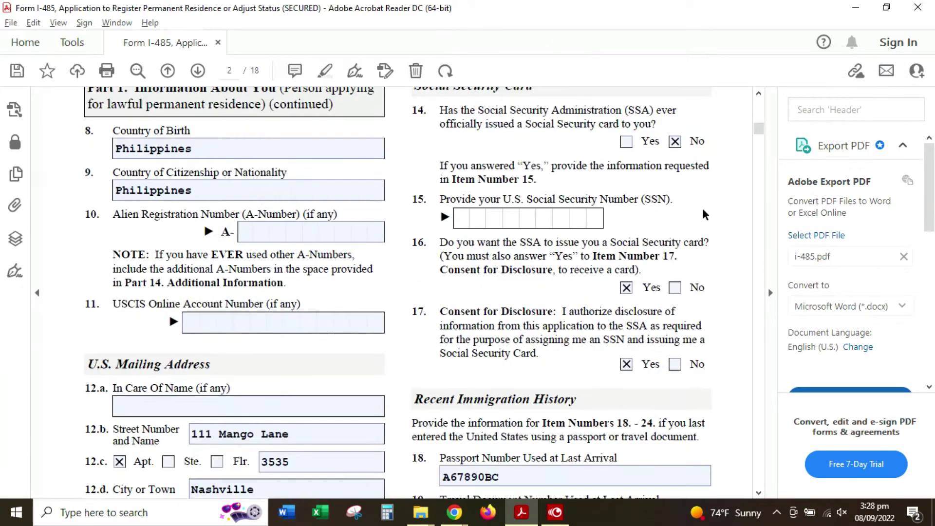
scroll(701, 209, down, 2)
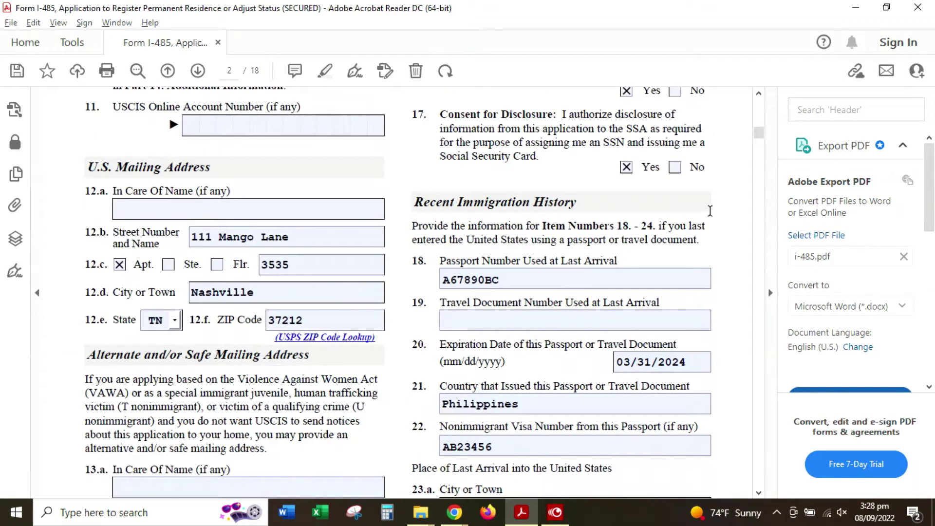
Review the Recent Immigration History entries for the passport, visa, and place and date of last arrival, items 18 to 24.
scroll(753, 315, down, 1)
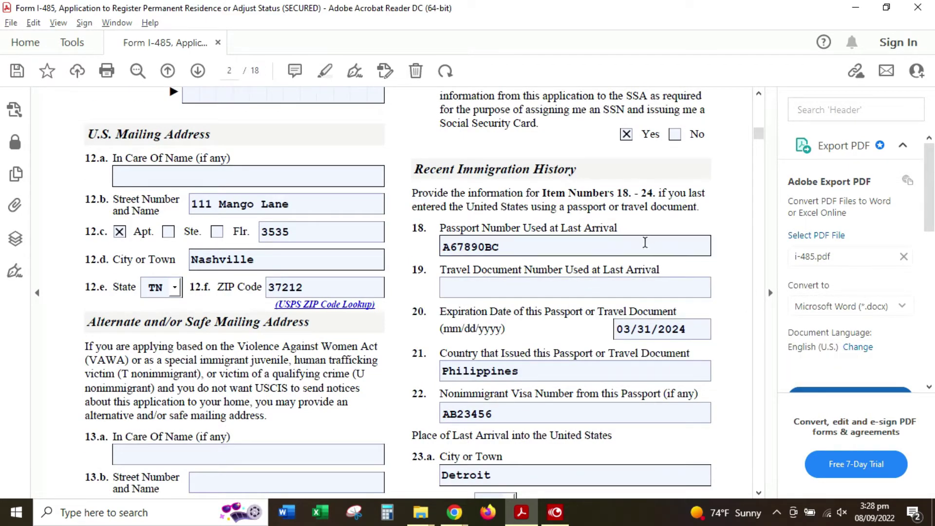
scroll(682, 283, down, 1)
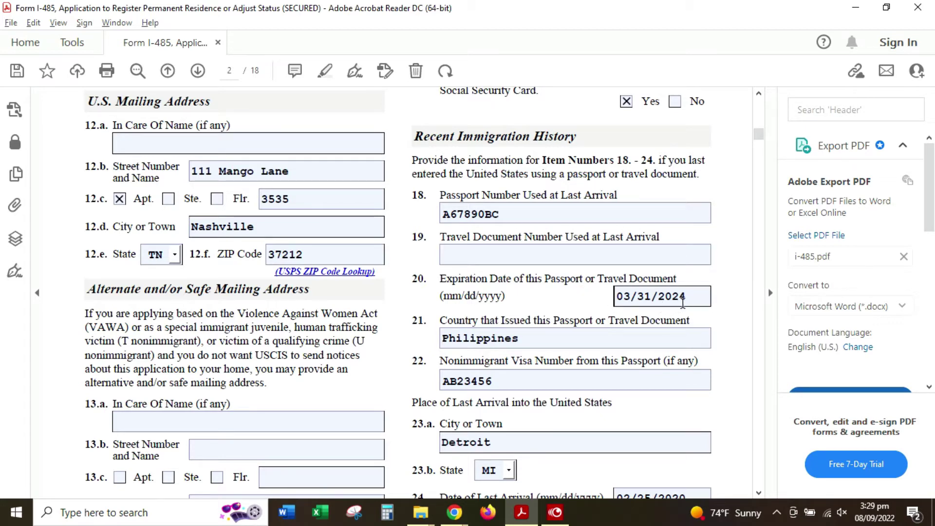
scroll(654, 301, down, 3)
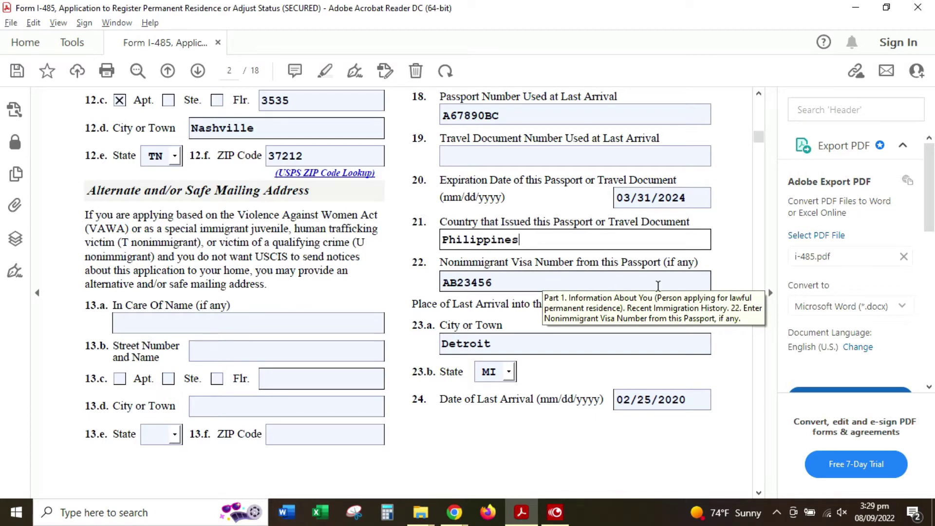
click(691, 342)
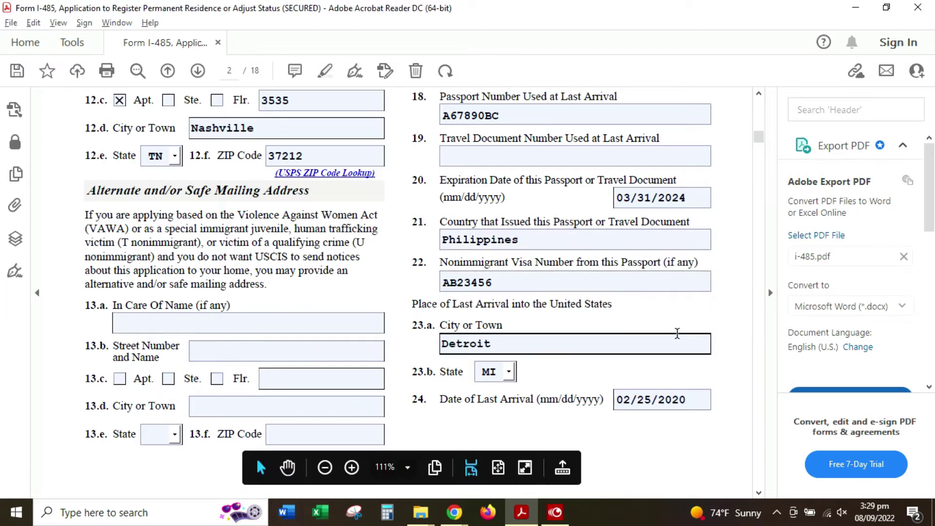
click(675, 408)
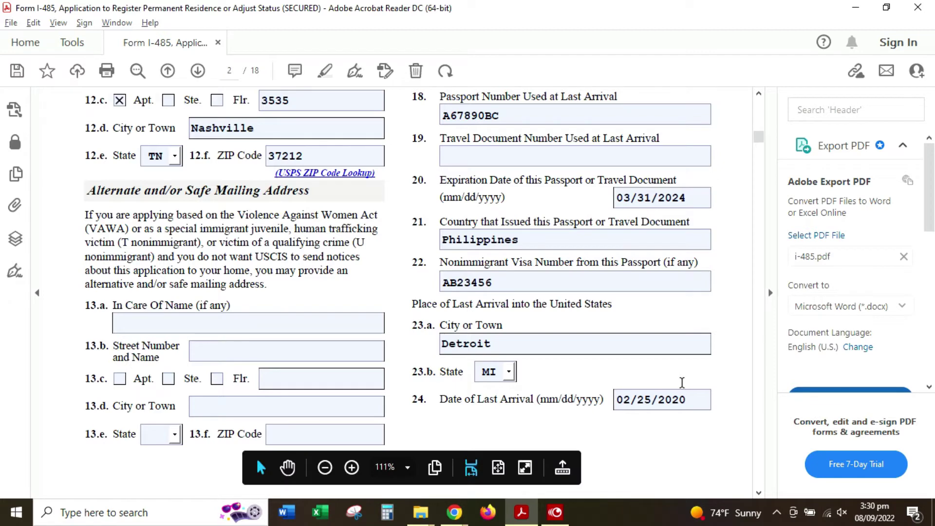
Examine the manner of last arrival and the Form I-94 record fields, items 25 and 26, on page 3.
scroll(576, 374, down, 6)
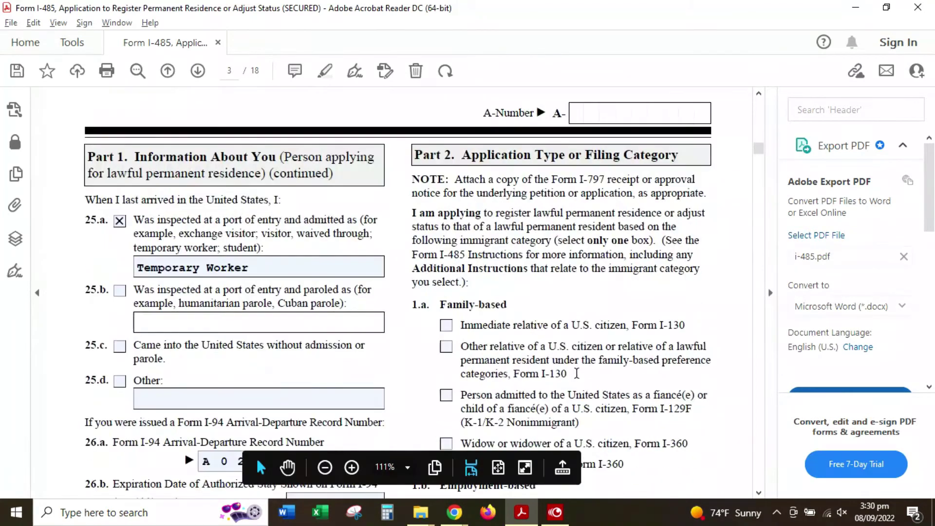
scroll(578, 373, down, 1)
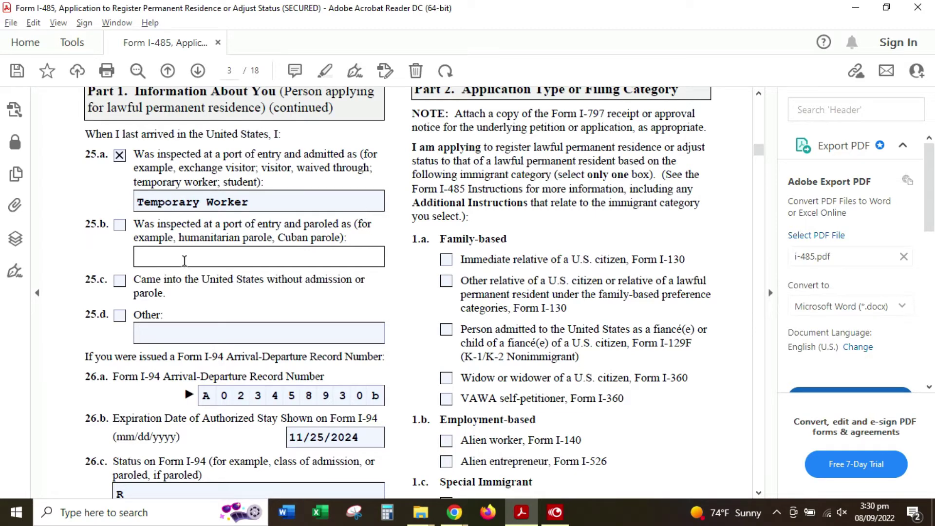
scroll(344, 205, down, 3)
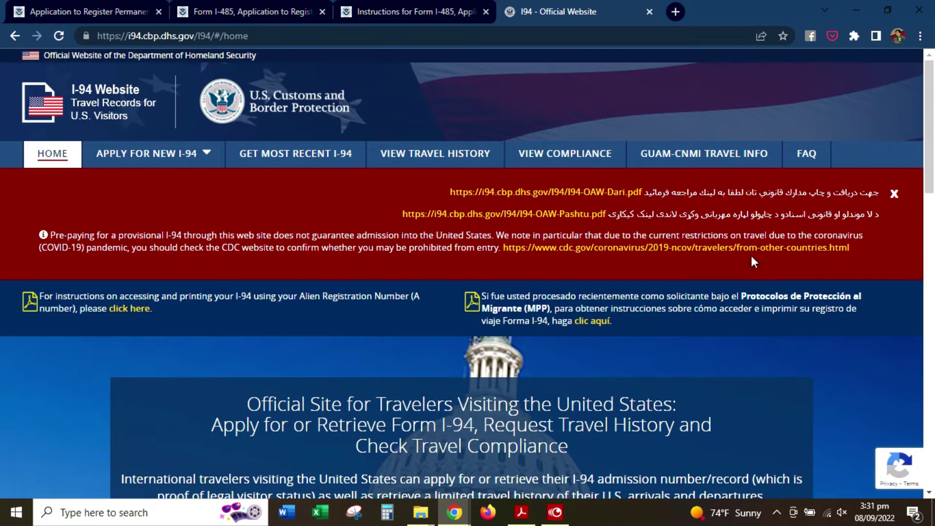
Switch to Chrome and look through the official CBP I-94 website for the options to retrieve an I-94 and view travel history.
scroll(806, 336, down, 5)
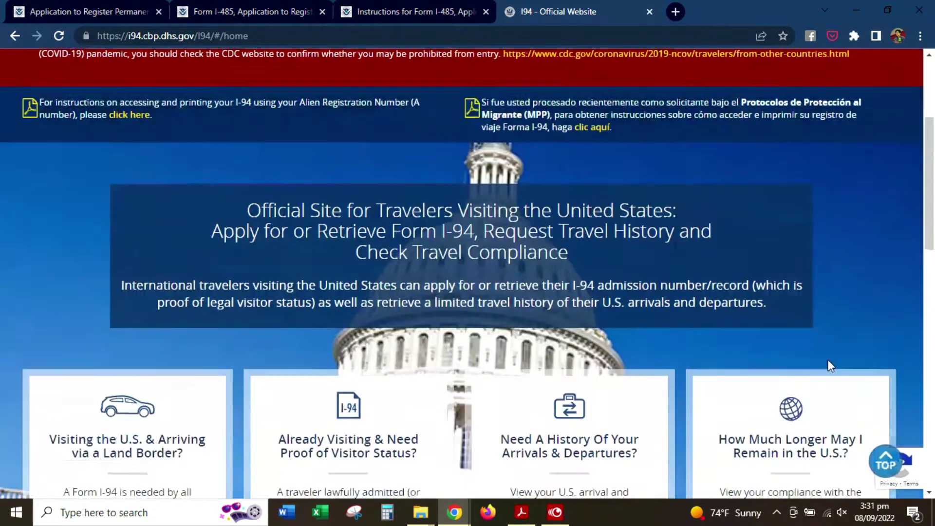
scroll(544, 376, down, 4)
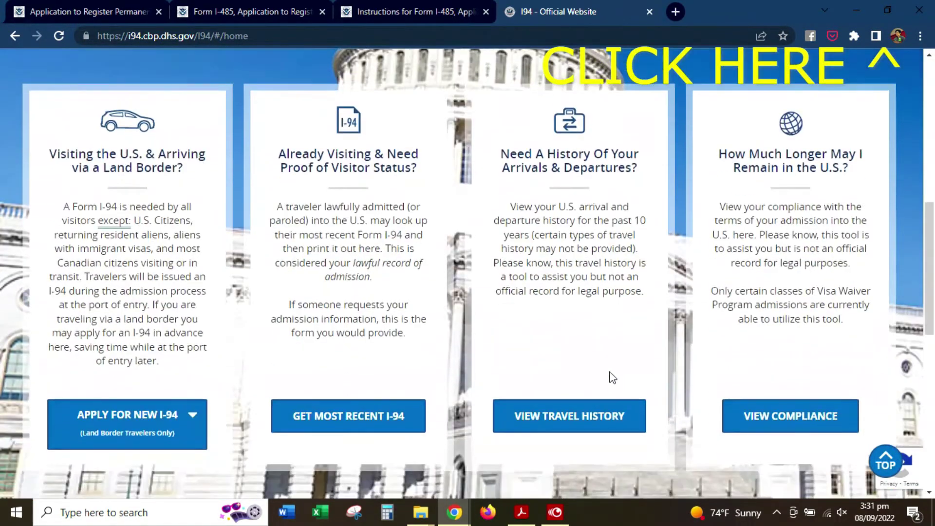
scroll(651, 392, down, 1)
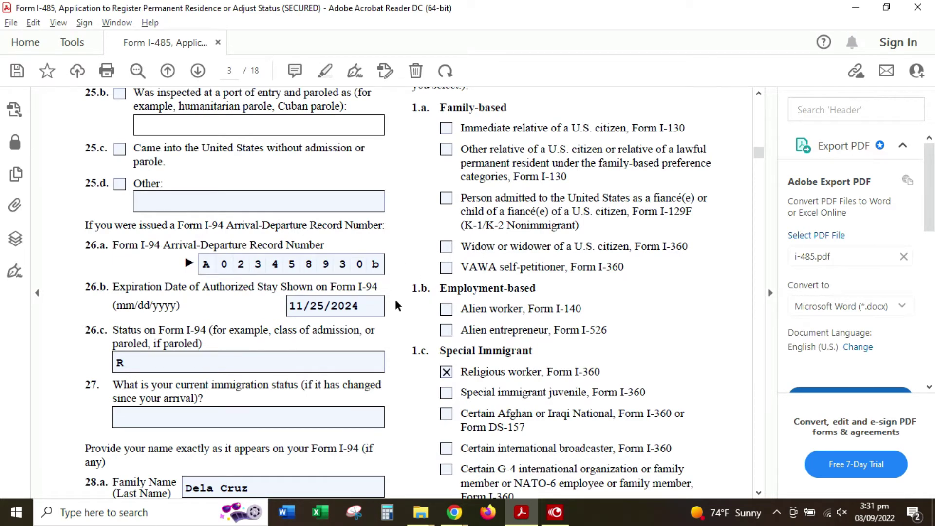
Return to the form in Adobe Acrobat Reader and review the I-94 status, current immigration status and name as on the I-94.
scroll(400, 298, down, 3)
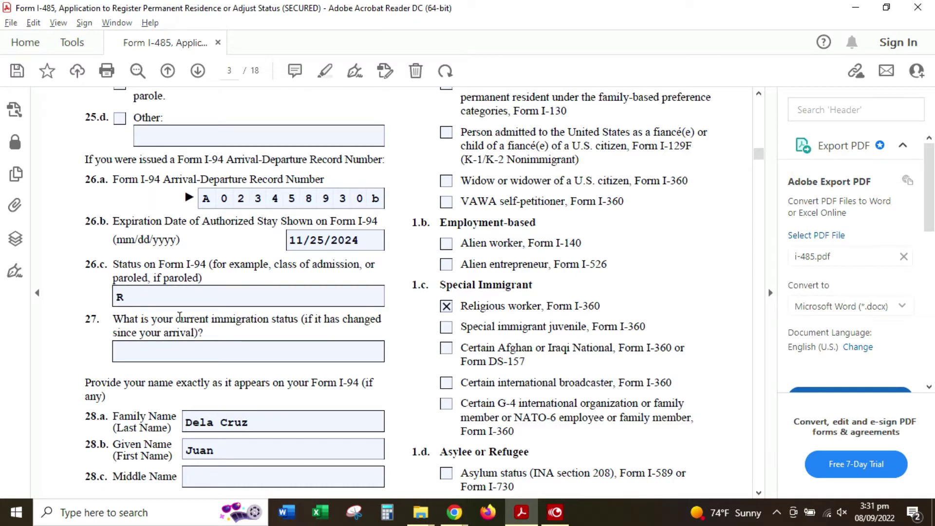
scroll(180, 317, down, 3)
click(314, 357)
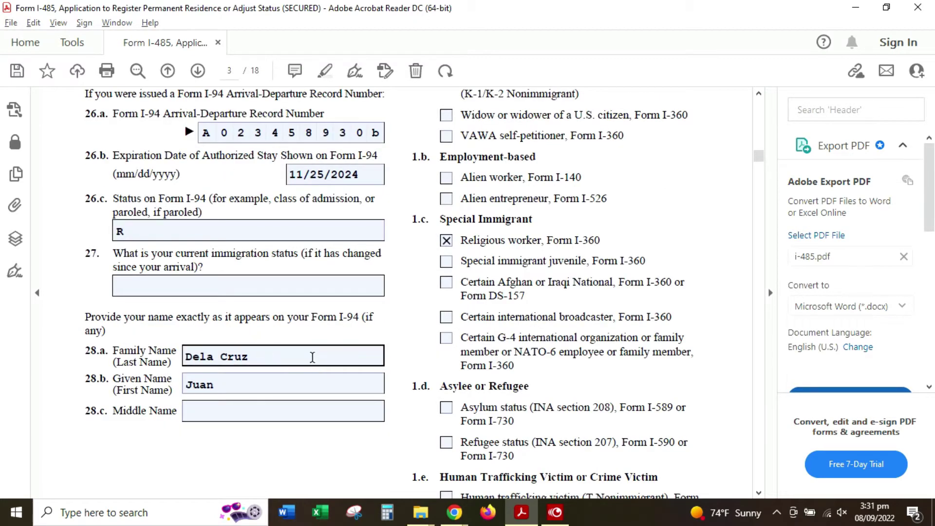
Examine the Part 2 filing categories, from Family-based through Human Trafficking Victim or Crime Victim, including the religious worker option.
scroll(331, 366, up, 13)
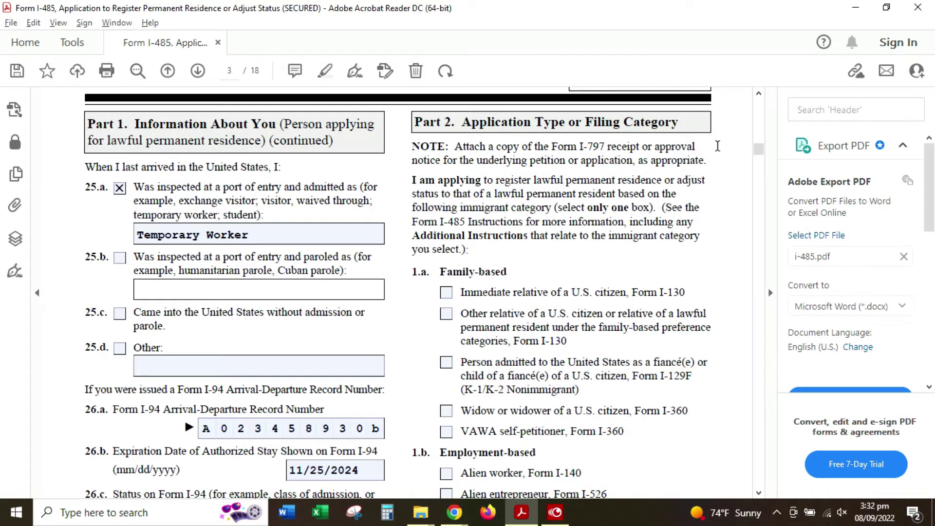
scroll(705, 277, down, 2)
scroll(704, 276, down, 1)
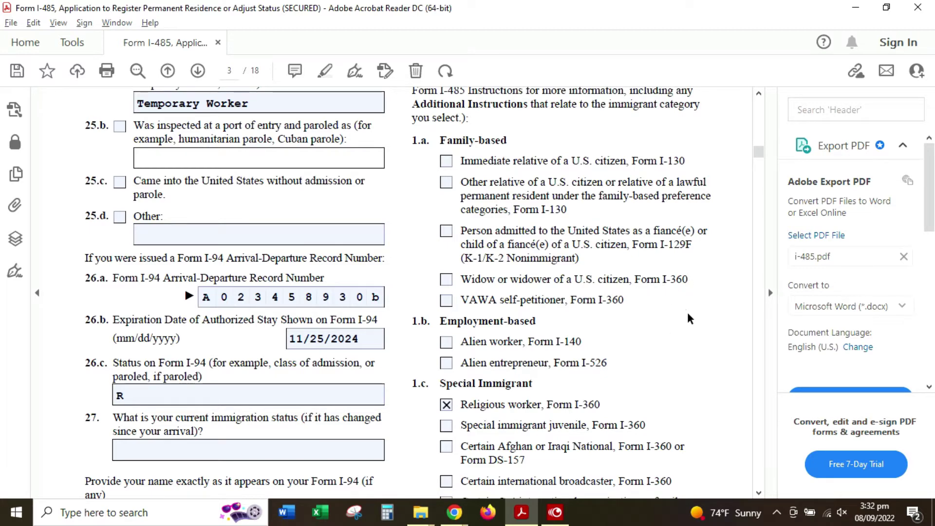
scroll(719, 344, down, 2)
scroll(719, 344, down, 5)
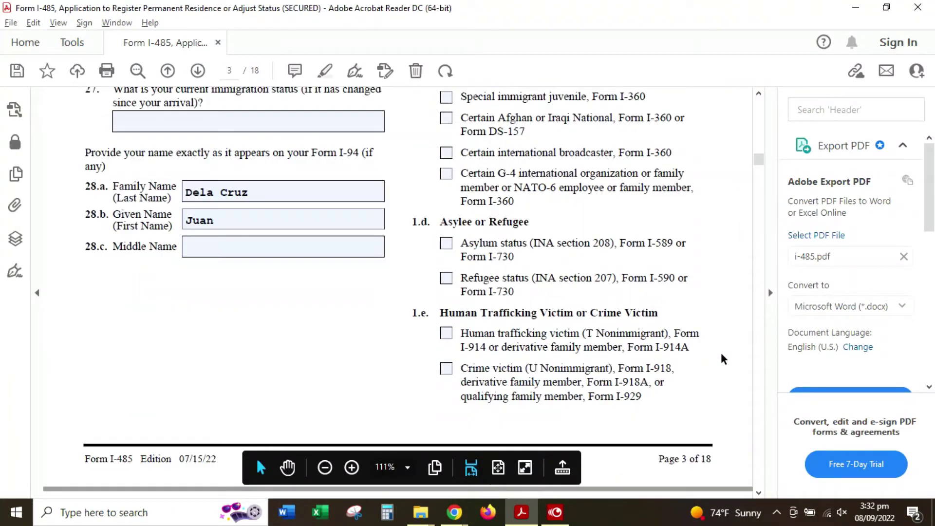
scroll(667, 390, up, 2)
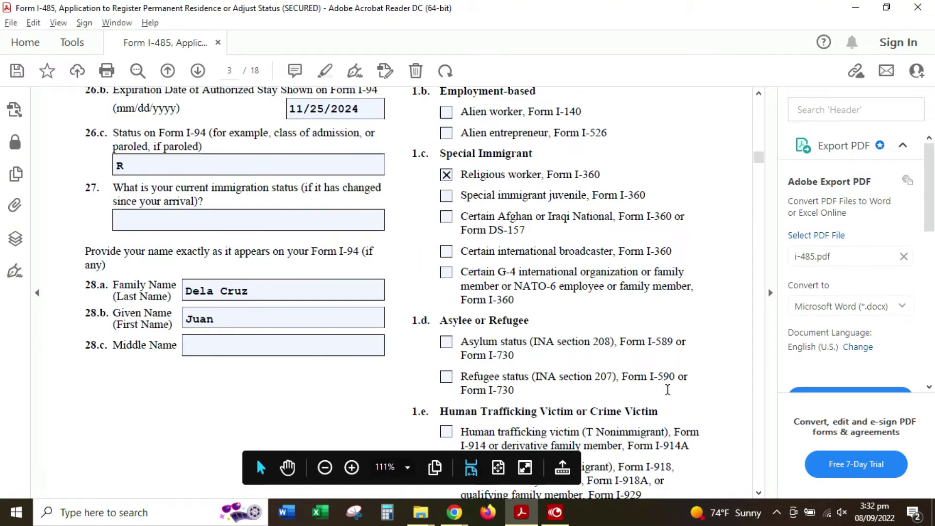
scroll(668, 390, up, 1)
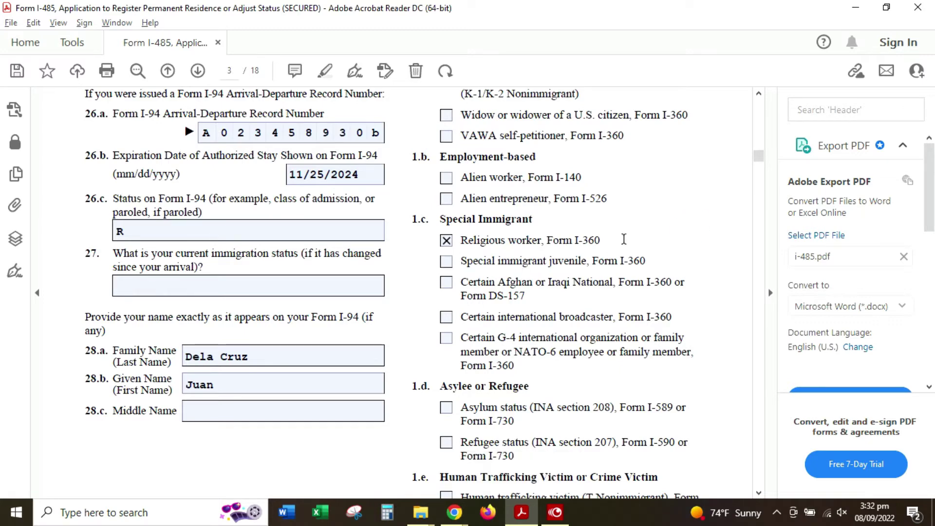
Review the special immigrant, asylee or refugee, and trafficking or crime victim categories, items 1.c to 1.e, on page 3.
scroll(578, 278, down, 1)
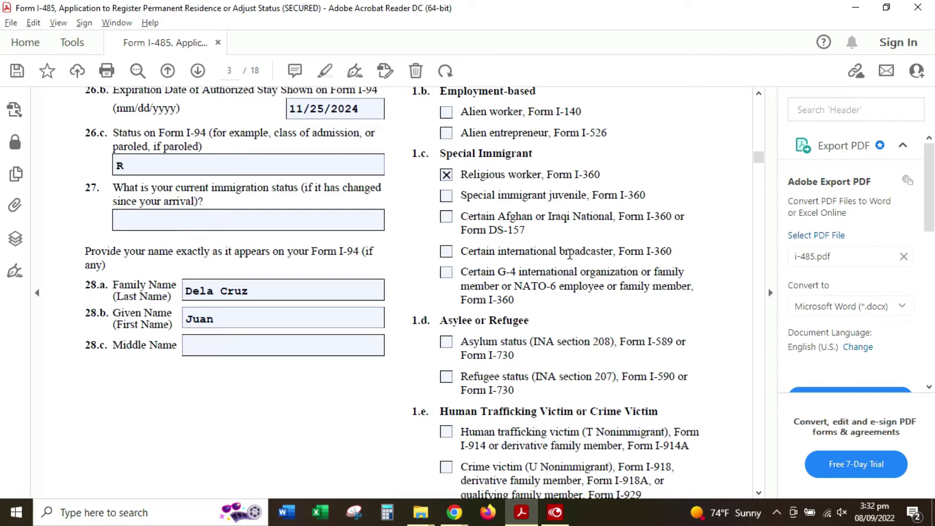
scroll(633, 280, down, 1)
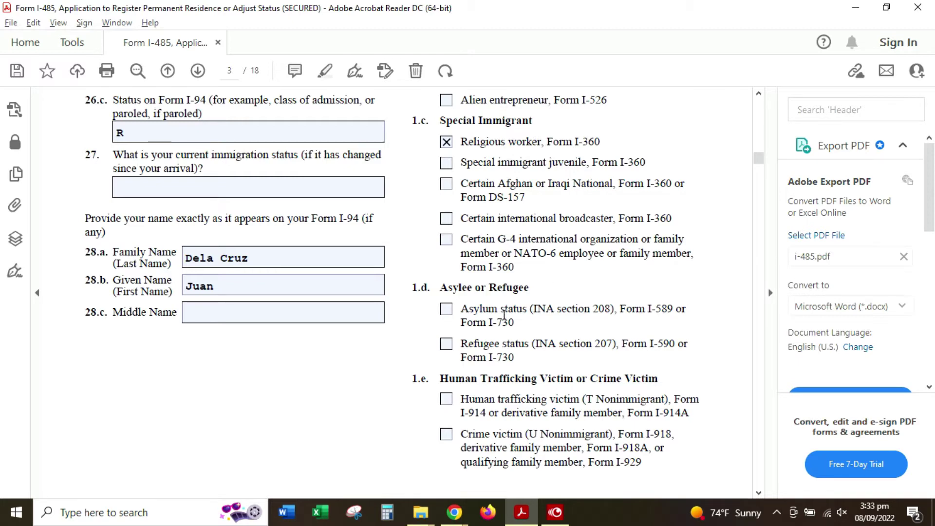
scroll(618, 214, up, 4)
scroll(617, 214, up, 8)
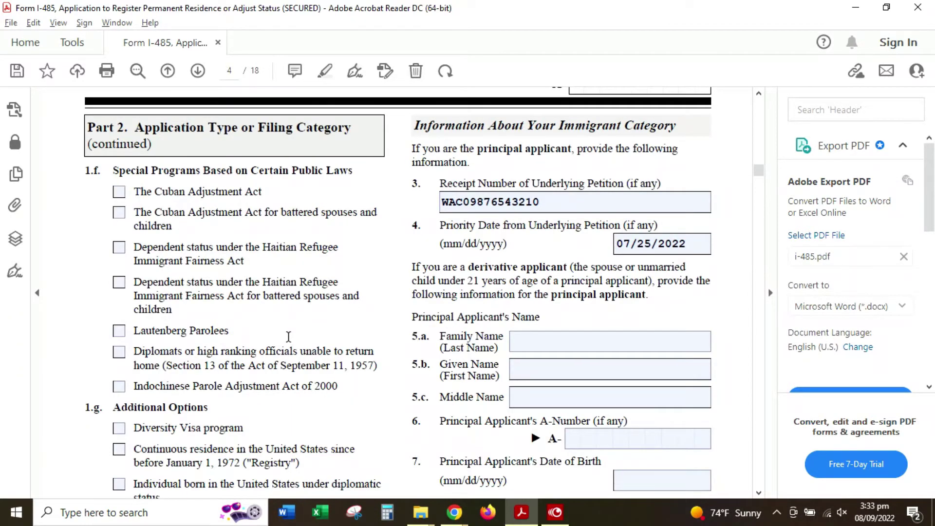
Examine page 4, from the special programs and underlying petition fields through the immigrant visa question in Part 3.
scroll(288, 336, down, 1)
scroll(272, 322, up, 1)
scroll(479, 289, down, 3)
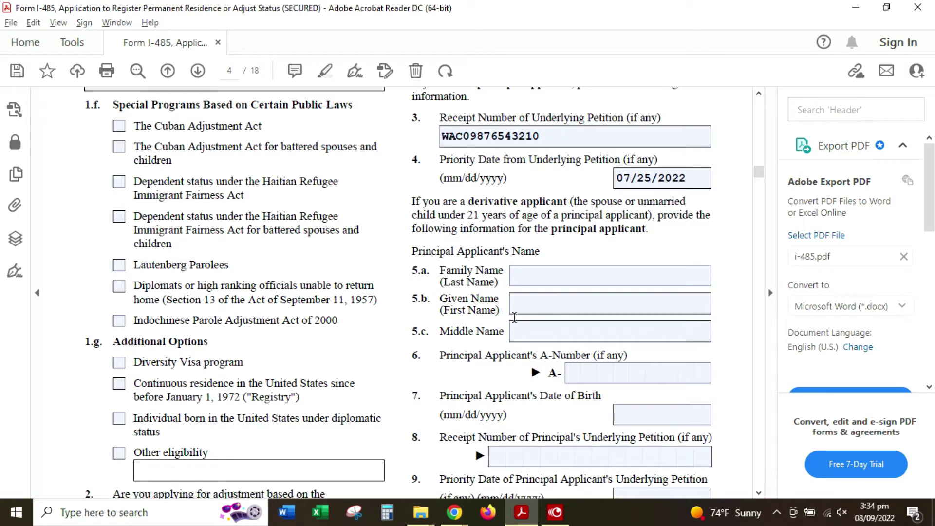
scroll(514, 317, down, 3)
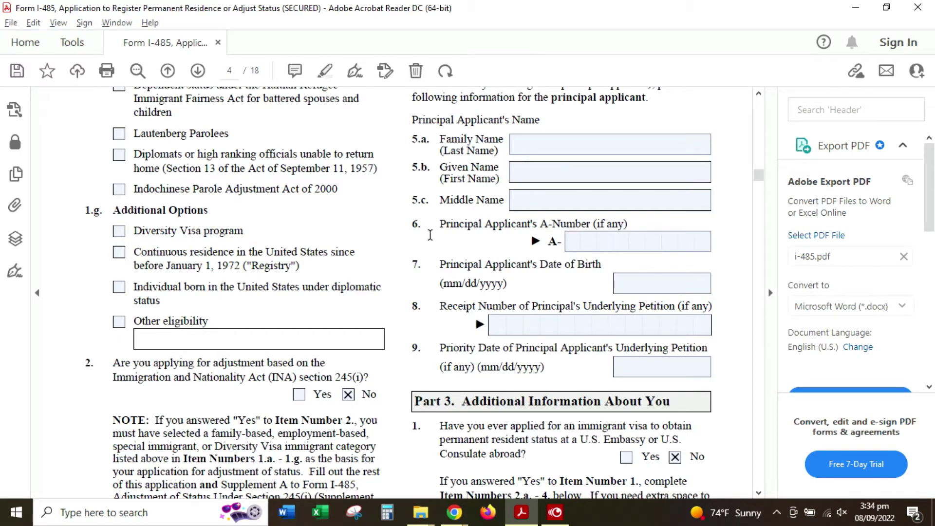
scroll(438, 229, down, 5)
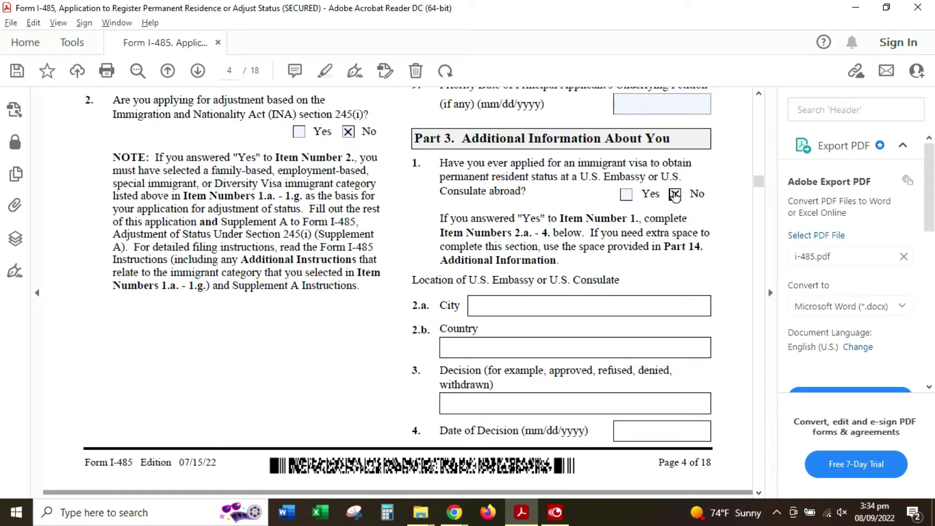
Review the Address History instructions and the Physical Address 1 entries, items 5 and 6, on page 5.
scroll(365, 260, down, 5)
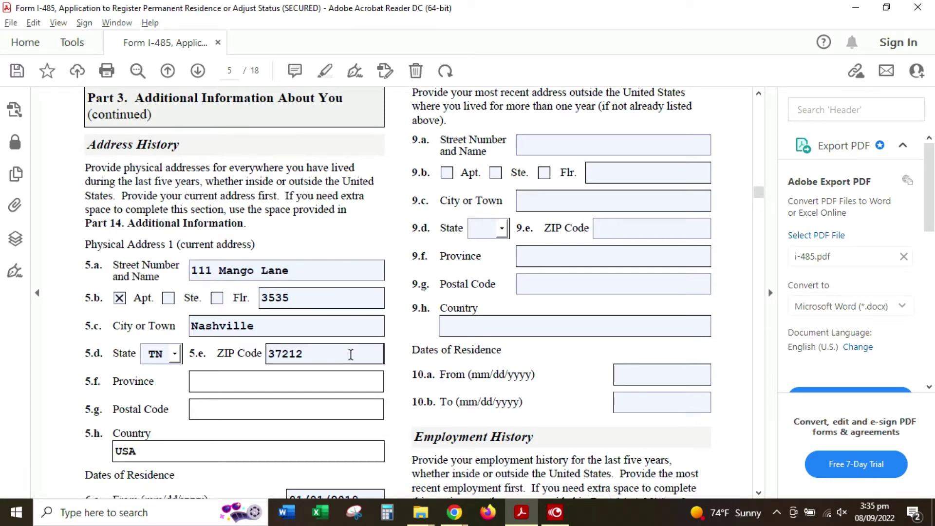
scroll(350, 354, down, 10)
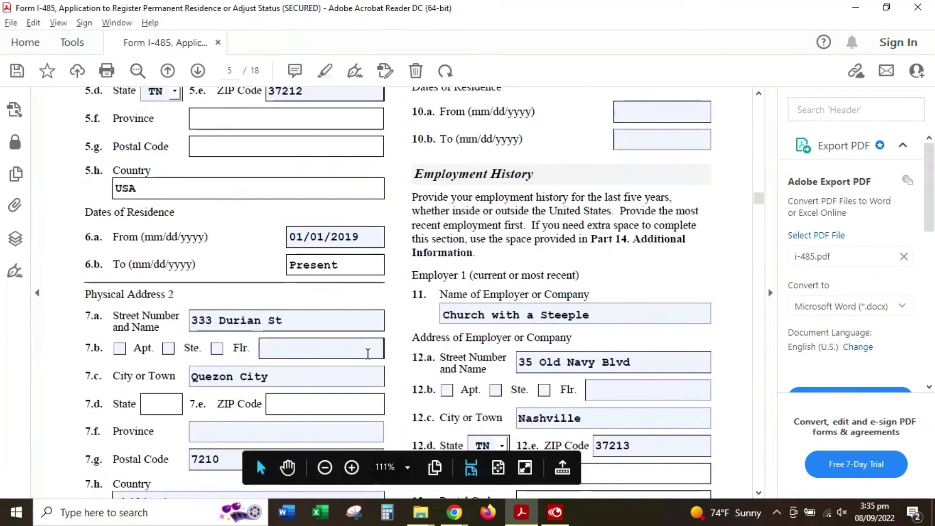
scroll(291, 276, up, 6)
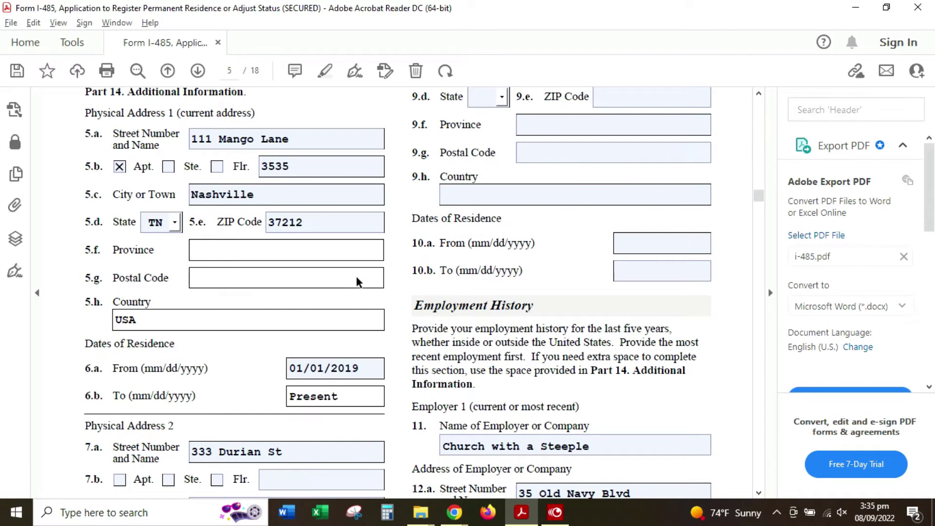
scroll(371, 273, up, 1)
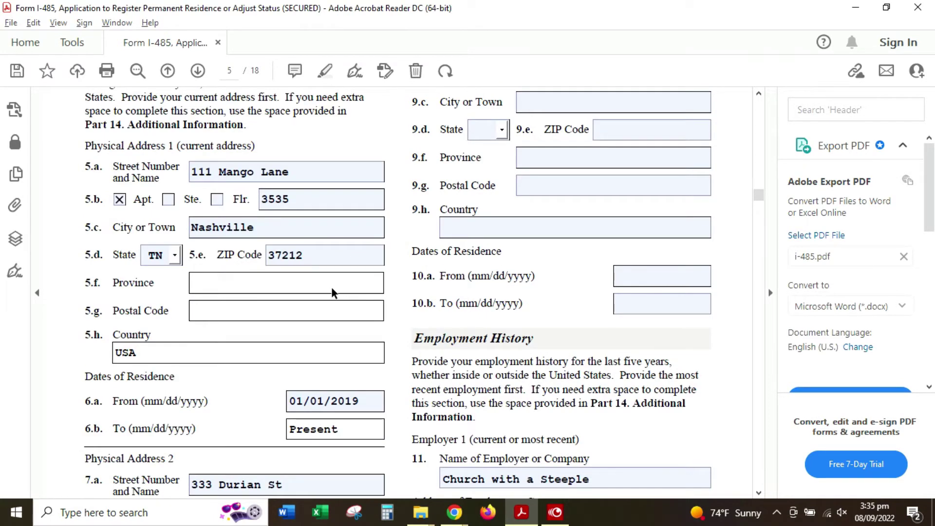
Check the Physical Address 2 fields and its dates of residence, items 7 and 8.
scroll(397, 280, down, 7)
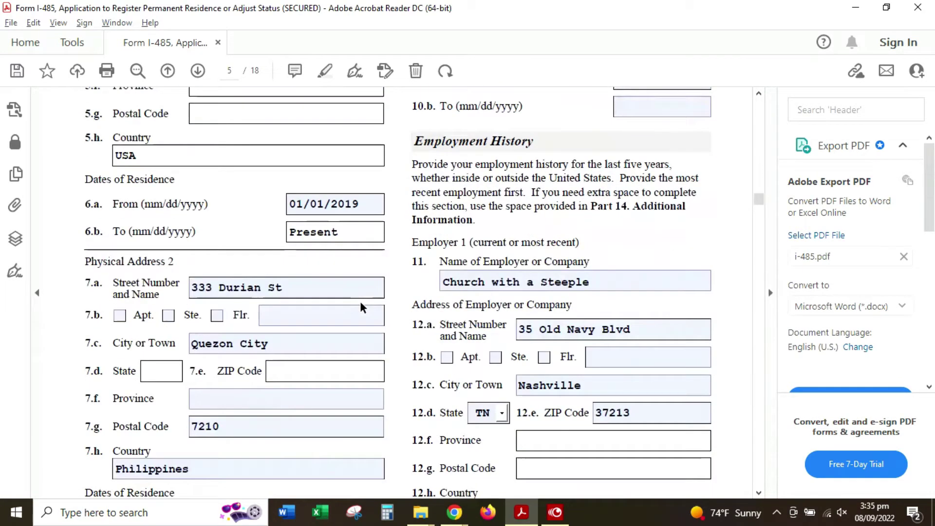
scroll(360, 303, down, 1)
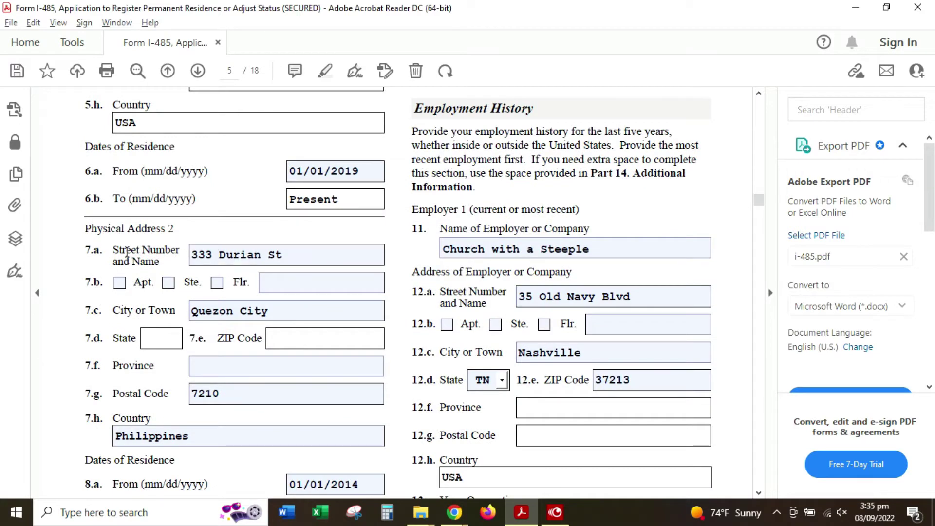
click(288, 318)
click(274, 341)
scroll(341, 316, down, 2)
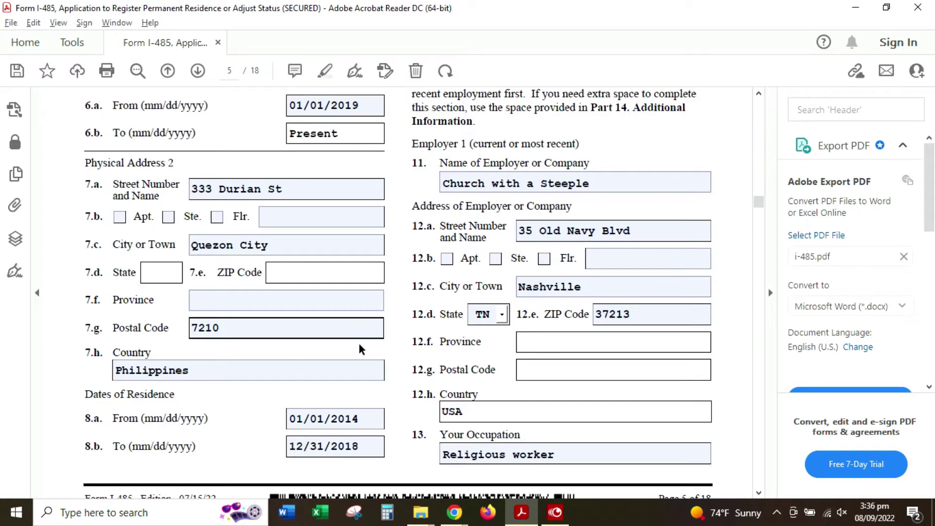
scroll(380, 343, up, 1)
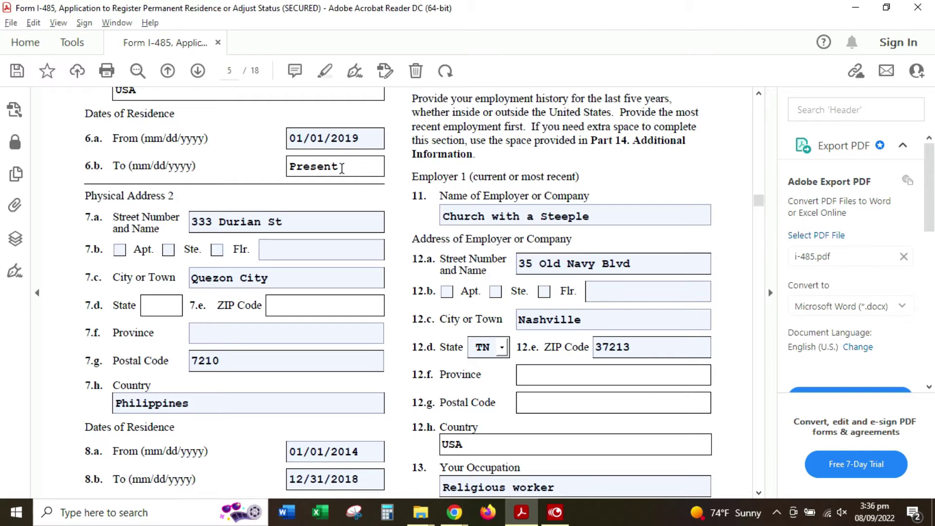
Look at the fields for the most recent address outside the United States, items 9 and 10.
scroll(493, 268, up, 8)
scroll(496, 271, down, 4)
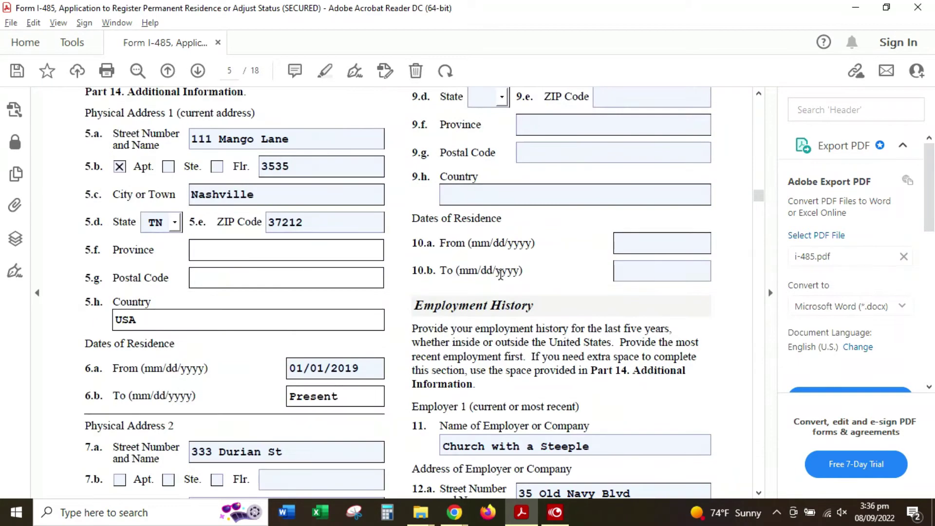
scroll(500, 274, up, 4)
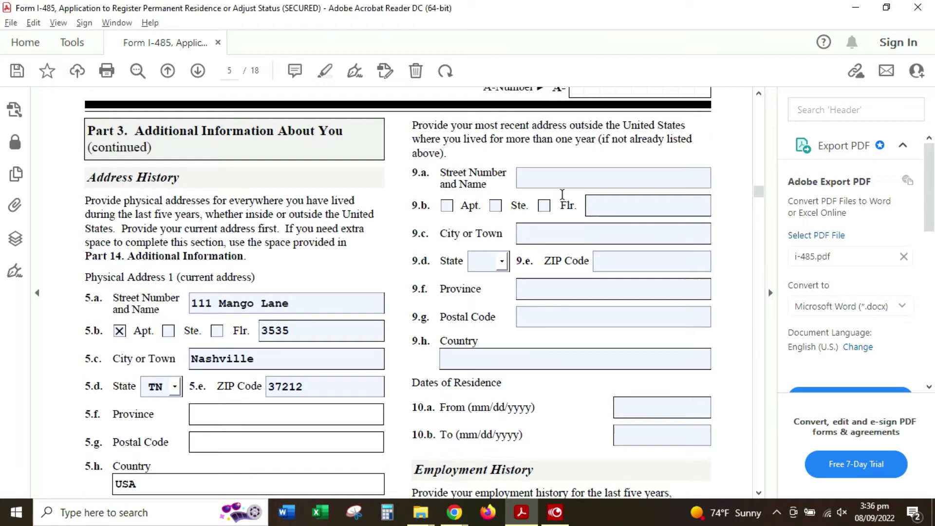
Go to Part 14, Additional Information, on page 18 to view the space for extra entries, and return to page 5.
click(643, 198)
drag(760, 195, 759, 190)
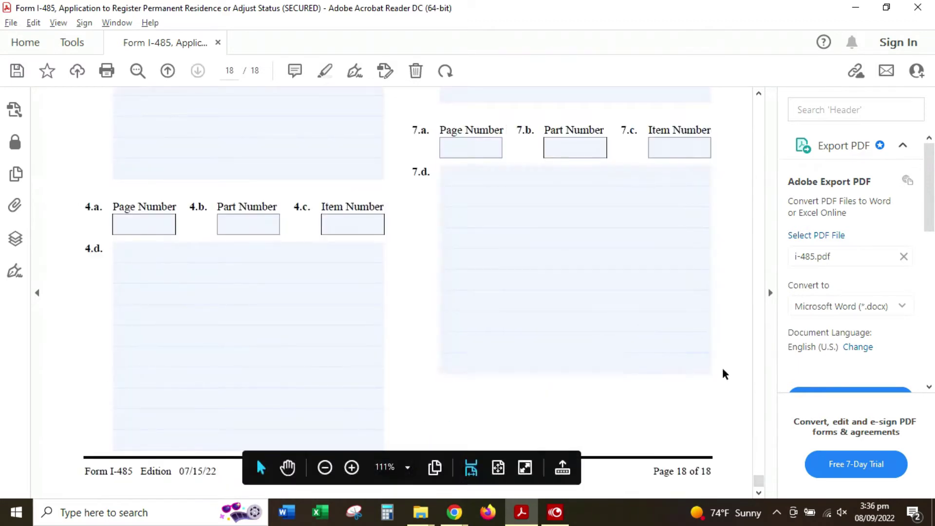
scroll(625, 349, up, 10)
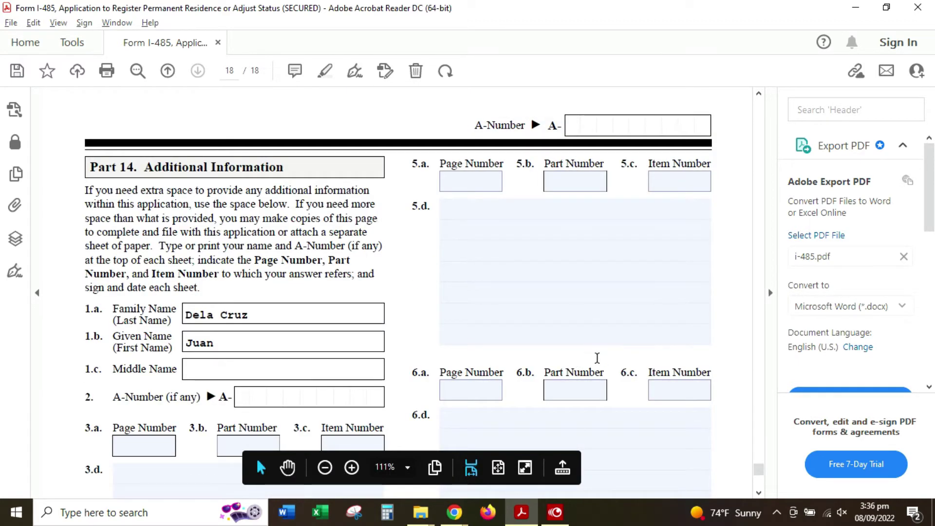
click(457, 302)
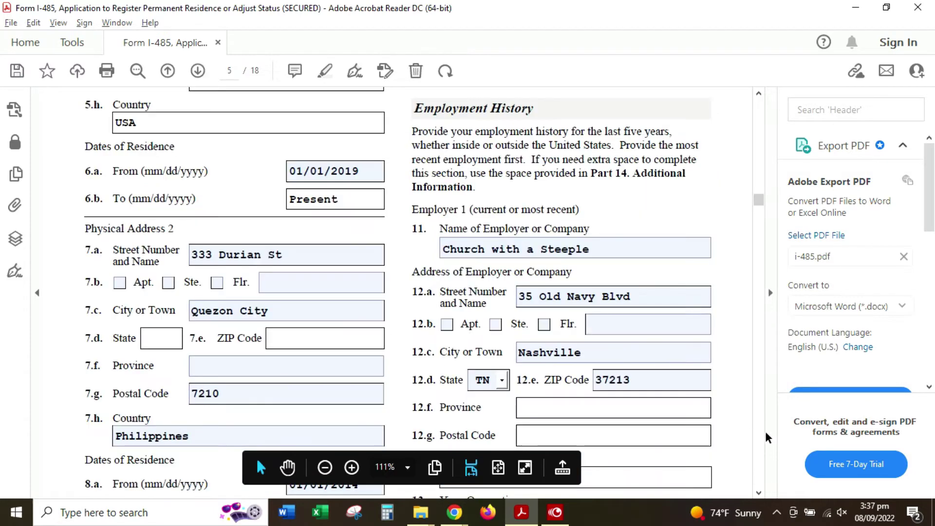
Review the Employer 1 name, address and occupation fields, items 11 to 13, in the Employment History section.
drag(610, 252, 457, 249)
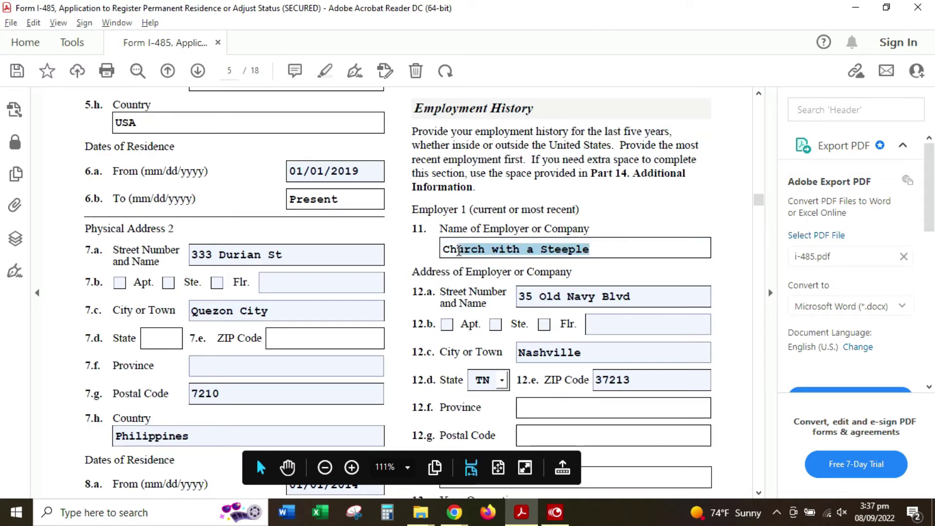
click(733, 299)
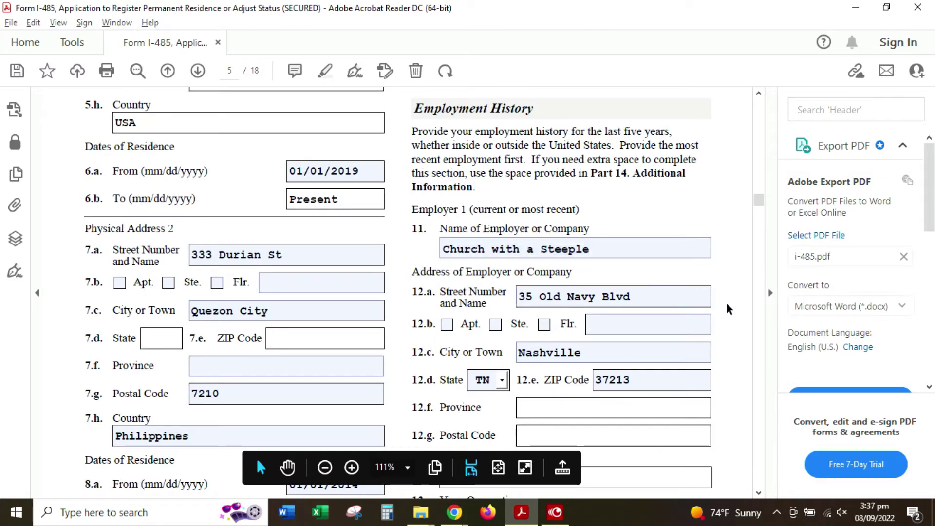
scroll(717, 300, down, 1)
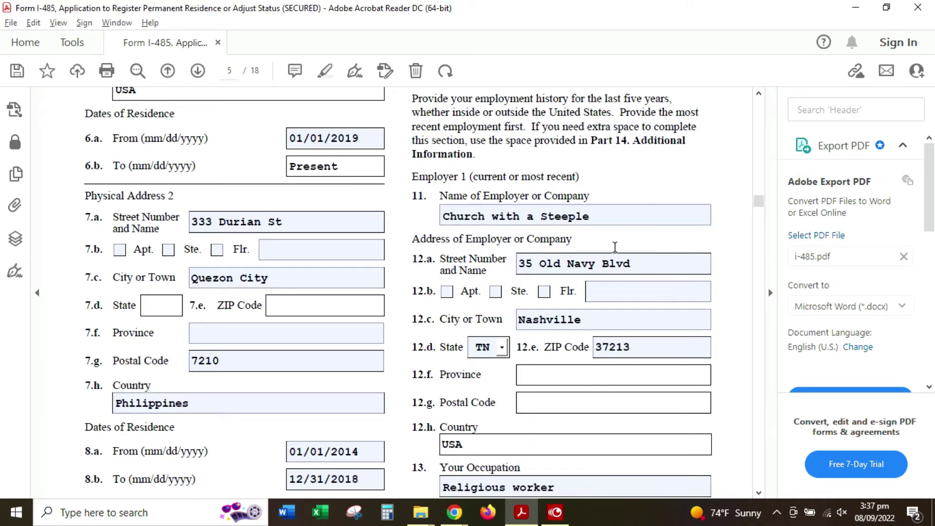
scroll(657, 310, down, 4)
scroll(567, 344, down, 1)
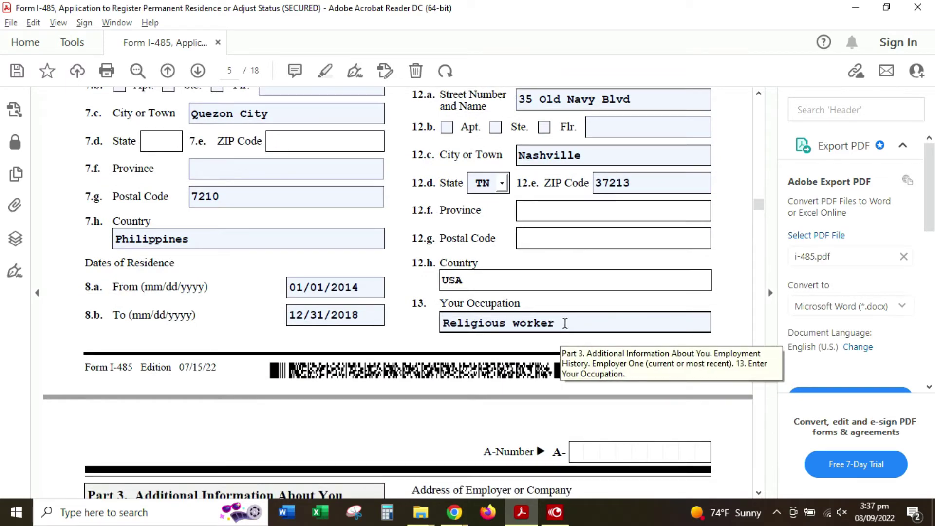
click(565, 323)
drag(565, 323, 500, 323)
Check the Employer 1 dates of employment, items 14.a and 14.b, on page 6.
scroll(431, 372, down, 7)
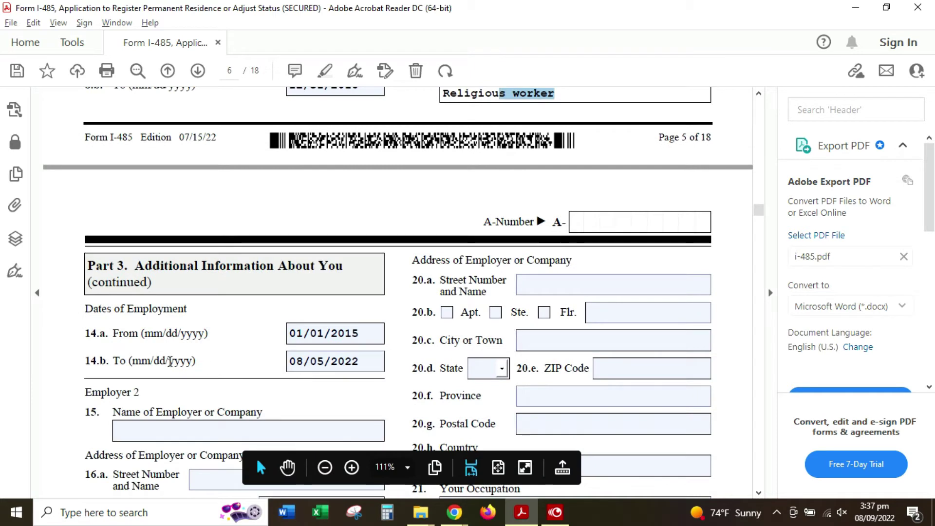
scroll(100, 266, down, 2)
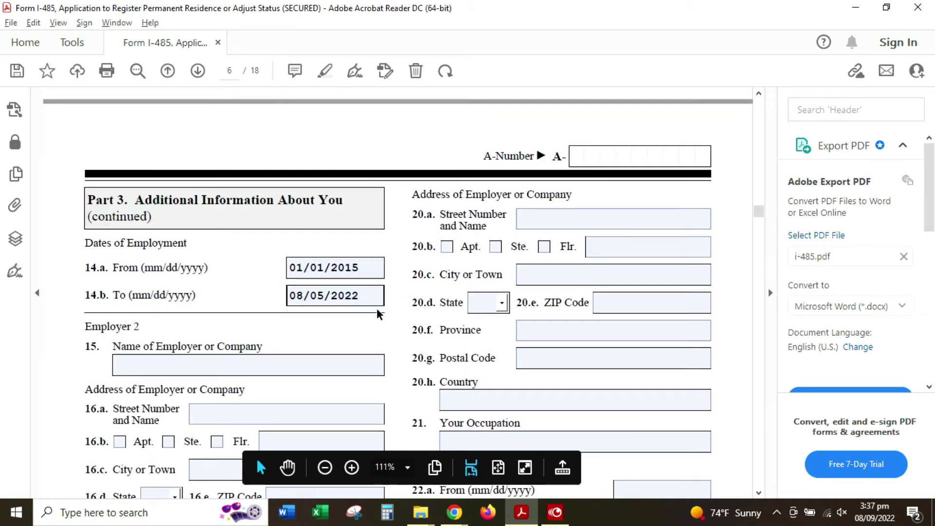
click(365, 294)
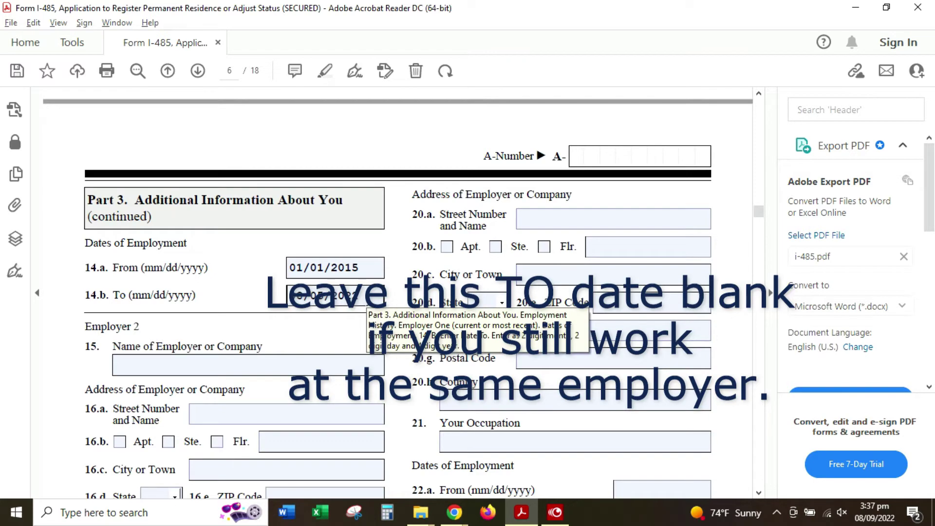
Examine the Employer 2 fields and the most recent employment outside the United States, items 15 to 22, on page 6.
scroll(365, 302, down, 2)
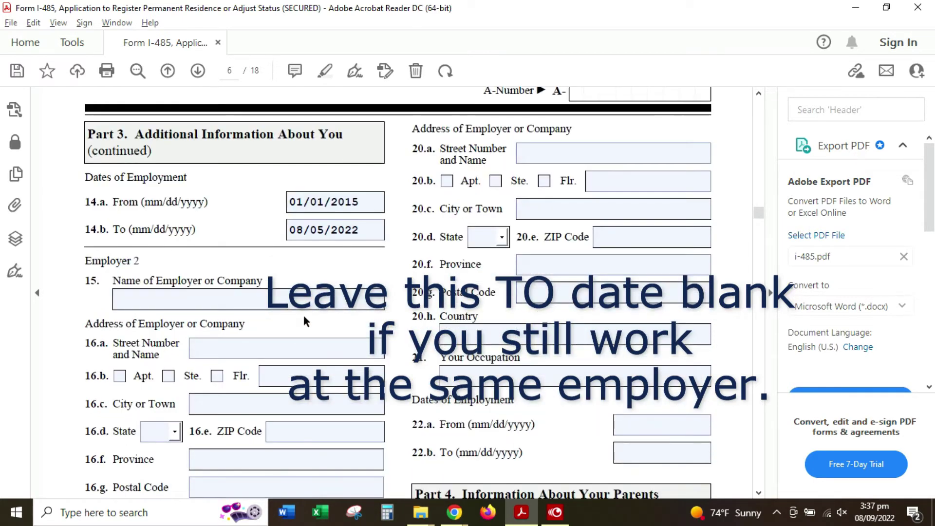
scroll(285, 303, down, 8)
scroll(299, 347, down, 3)
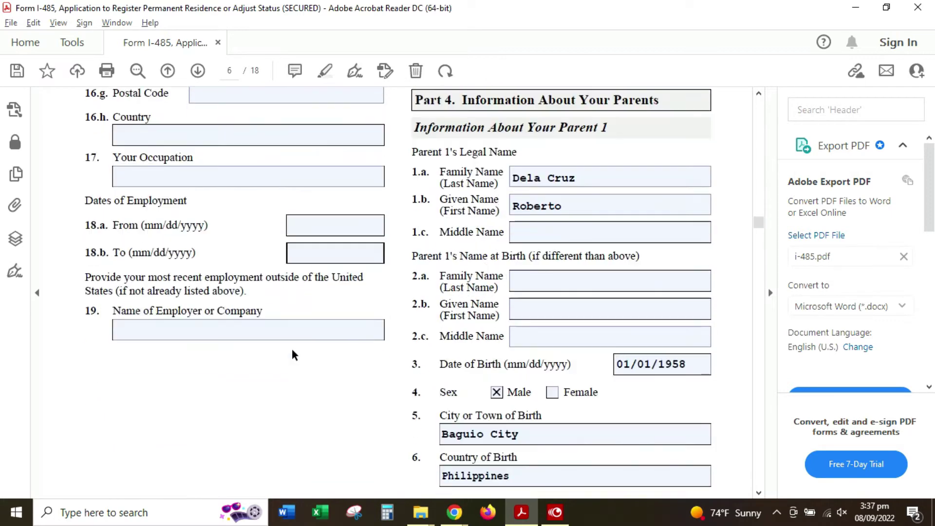
scroll(292, 355, up, 4)
scroll(309, 360, up, 4)
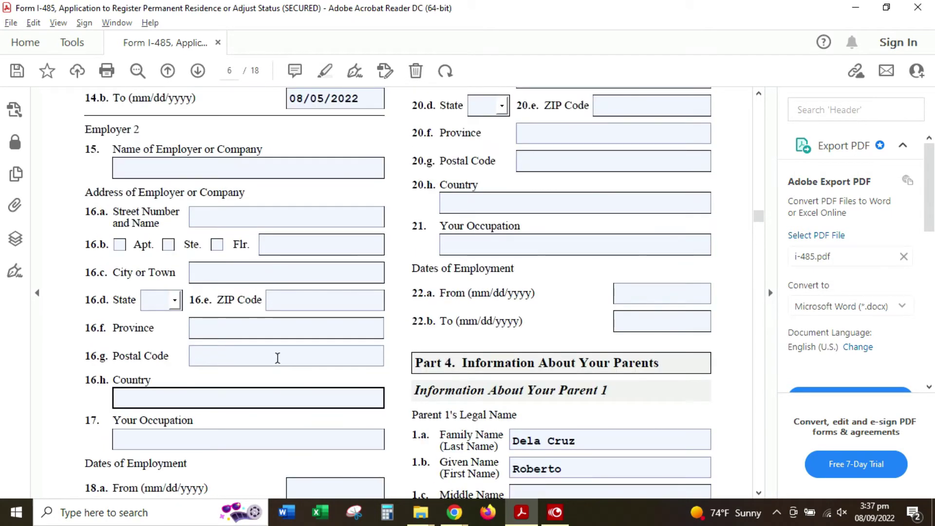
scroll(280, 365, down, 1)
scroll(284, 370, up, 2)
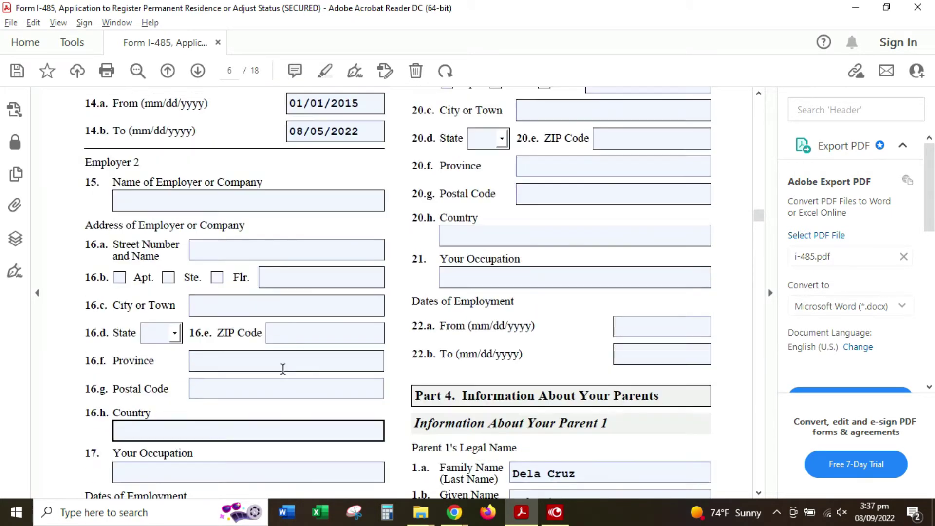
scroll(302, 372, up, 5)
scroll(614, 323, down, 11)
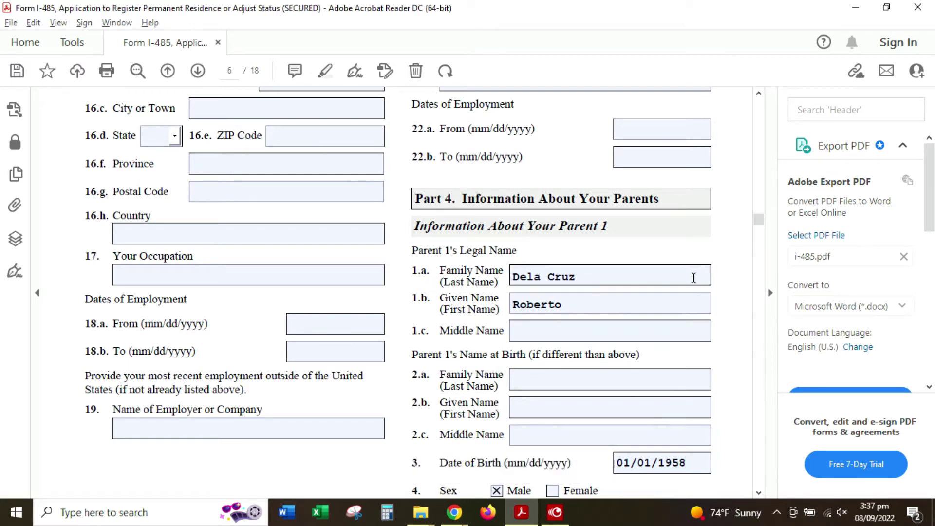
Review Parent 1's legal name, name at birth, date of birth, sex and place of birth in Part 4.
scroll(695, 280, down, 2)
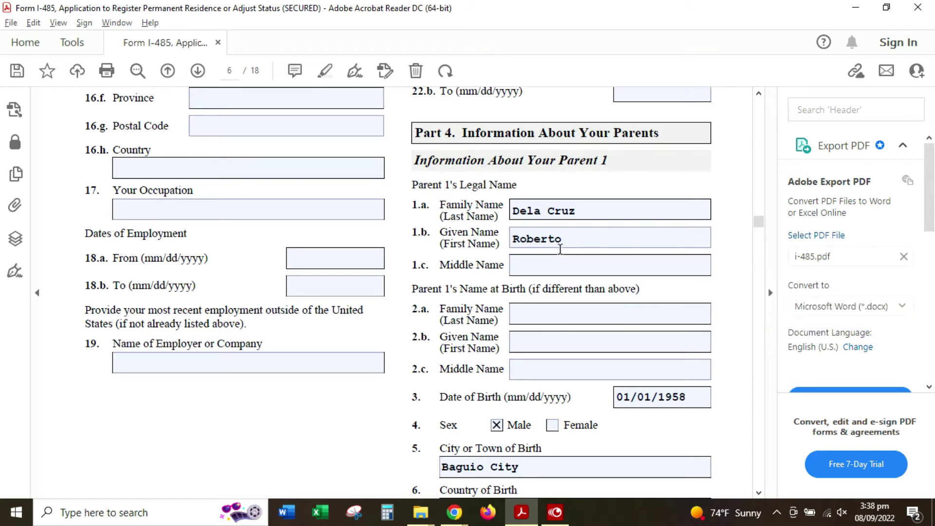
click(537, 255)
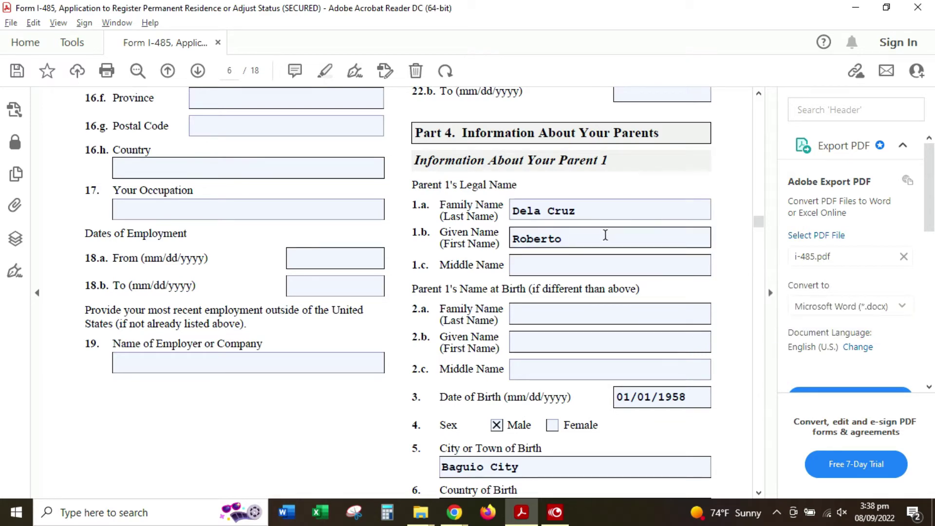
scroll(624, 252, down, 1)
scroll(624, 252, down, 2)
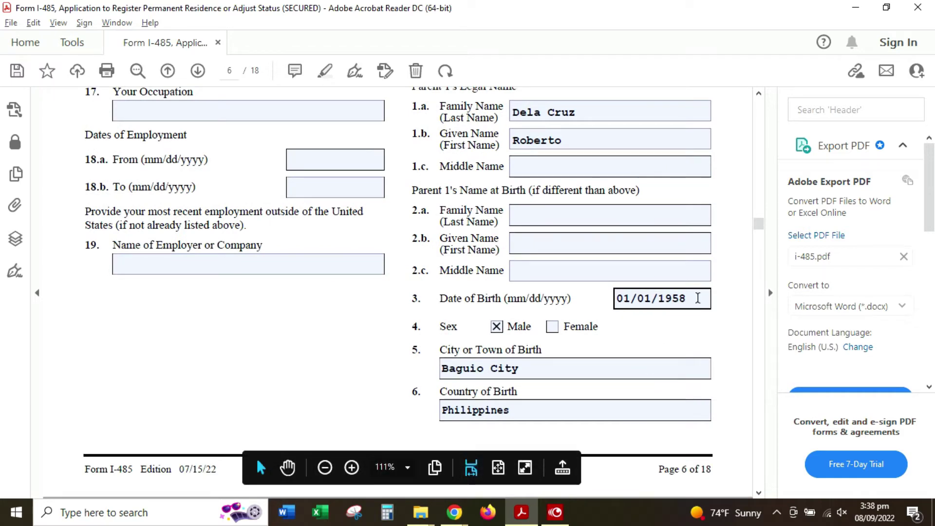
scroll(658, 306, down, 1)
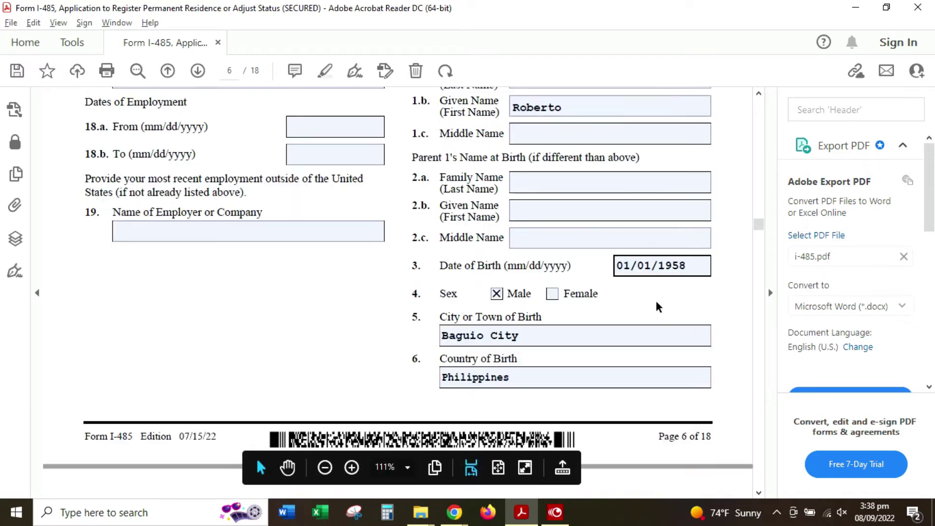
Review Parent 1's current residence, Parent 2's details in items 9 to 16, and the marital status answers in Part 5.
scroll(655, 305, down, 9)
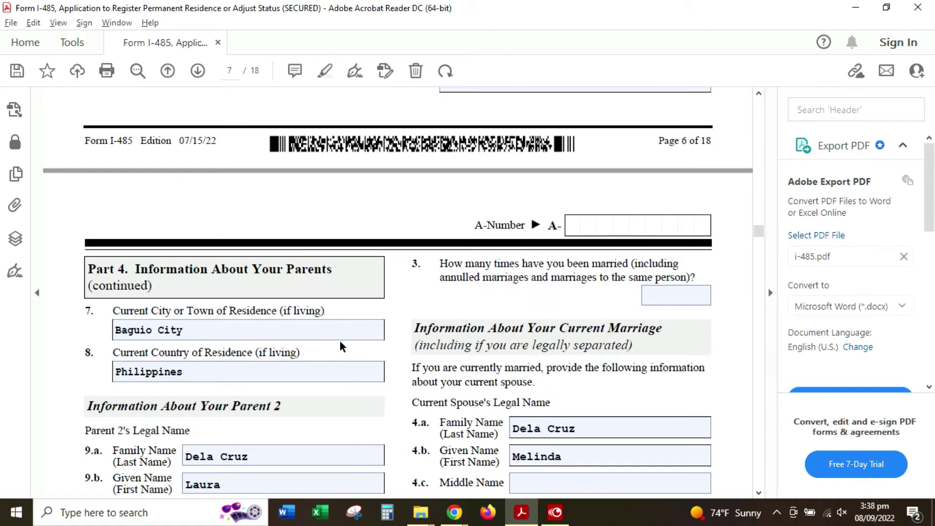
scroll(340, 347, down, 3)
scroll(376, 336, down, 12)
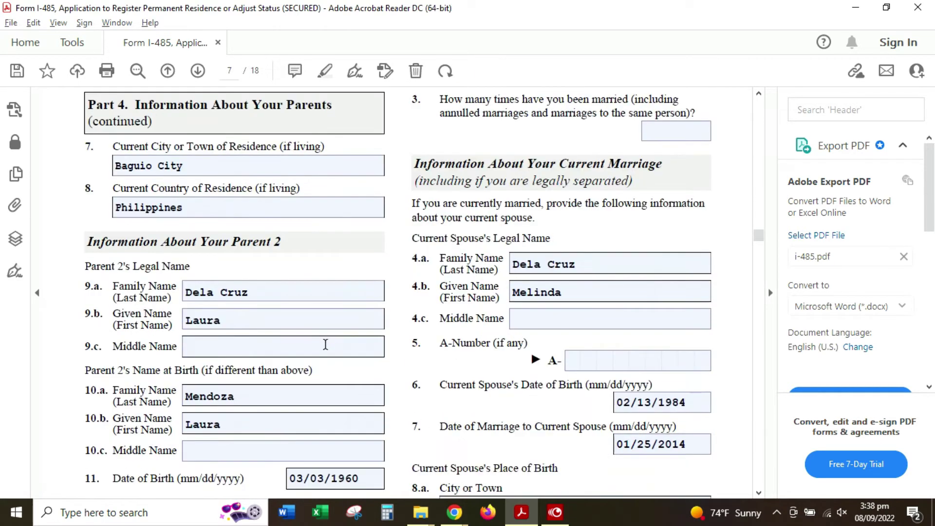
scroll(283, 315, down, 2)
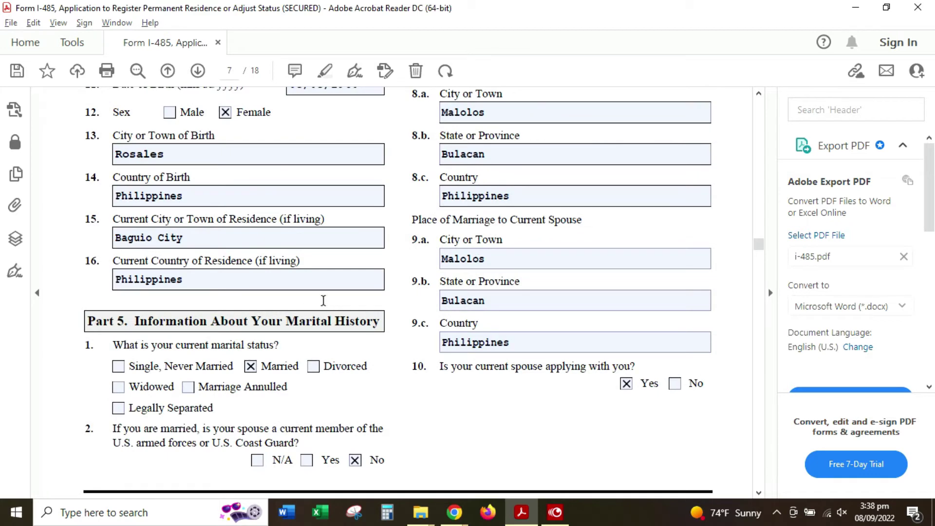
scroll(408, 320, down, 3)
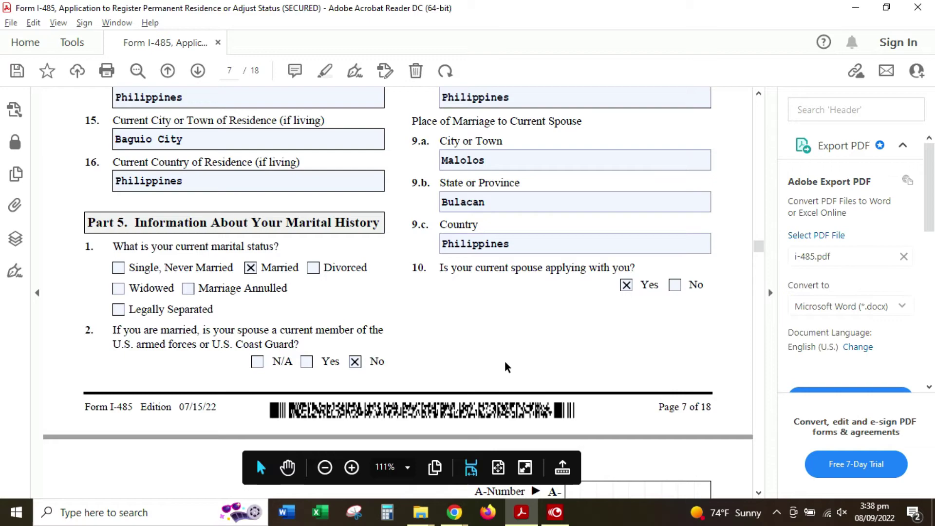
Review the current spouse's name, birth and marriage details and the question on applying together, Part 5 items 4 to 10.
scroll(536, 351, up, 10)
scroll(532, 351, down, 3)
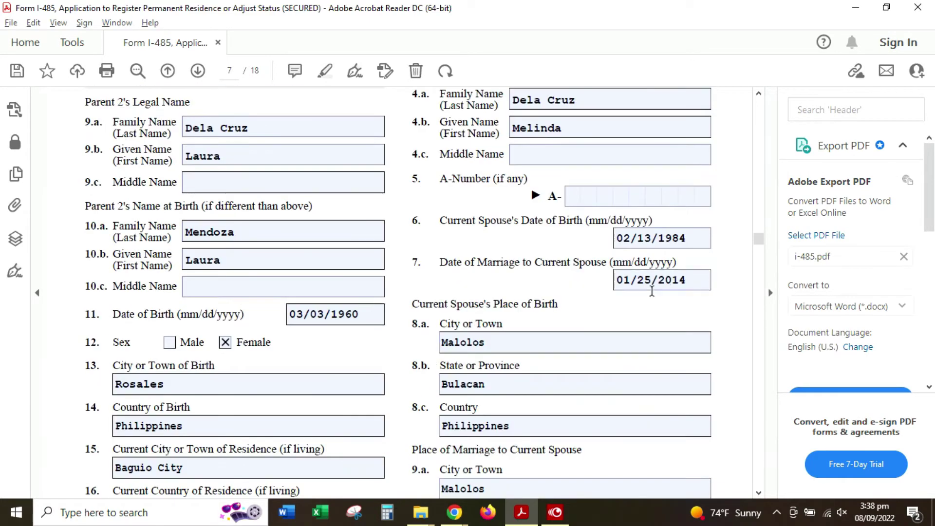
scroll(629, 289, down, 3)
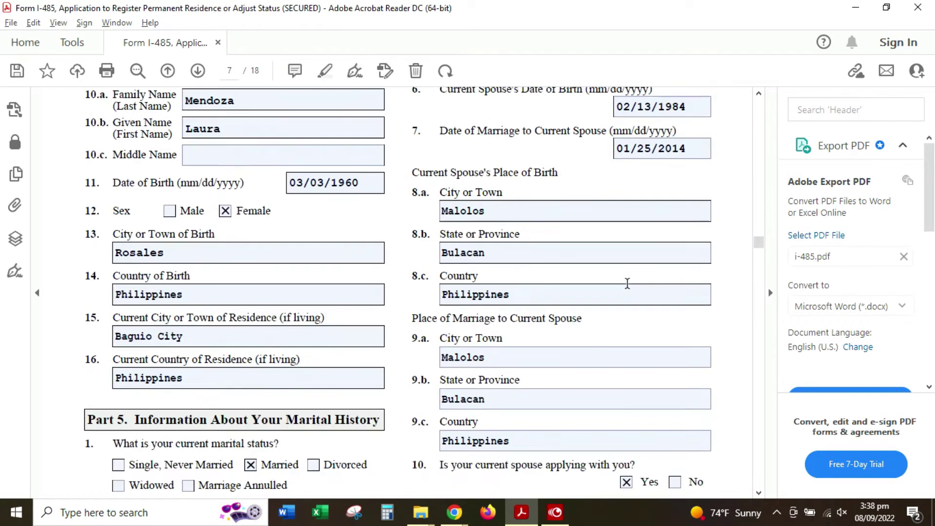
scroll(627, 283, down, 1)
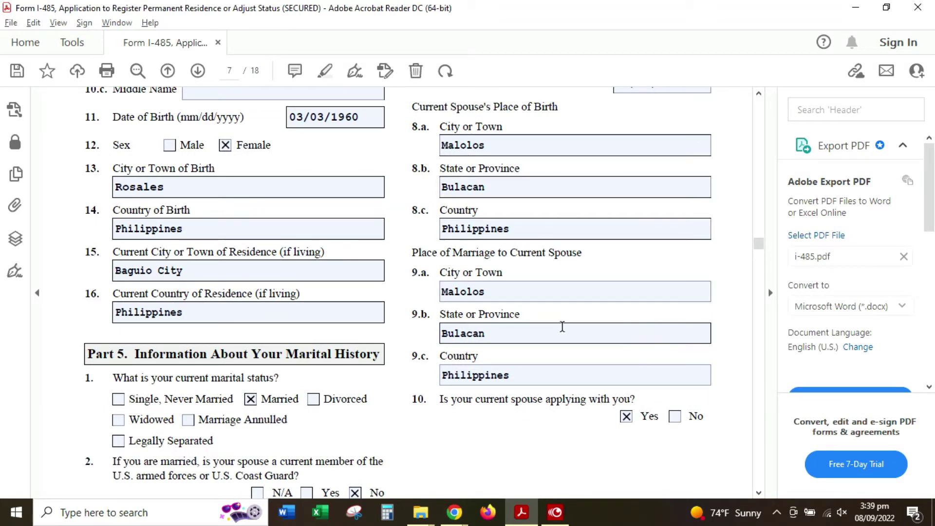
scroll(661, 318, down, 3)
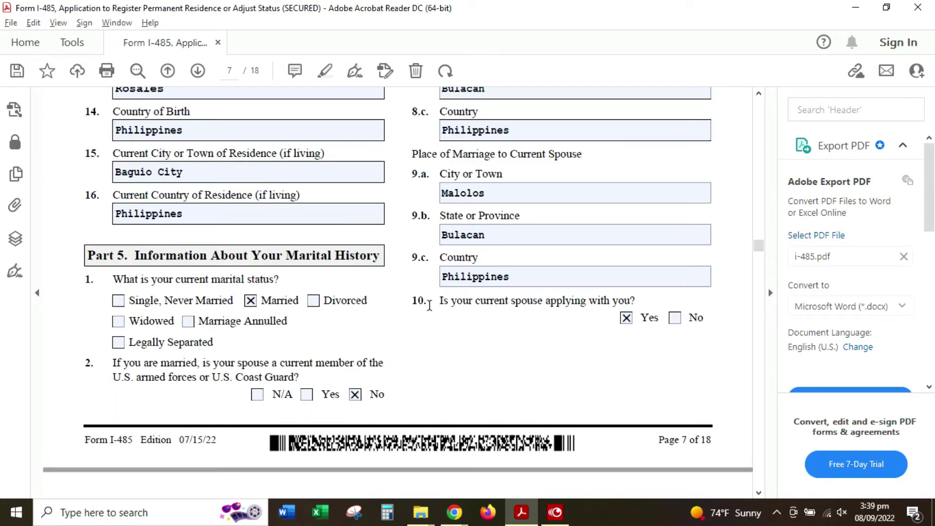
Examine the prior marriage fields, items 11 to 16, in Part 5 on page 8.
scroll(430, 306, down, 3)
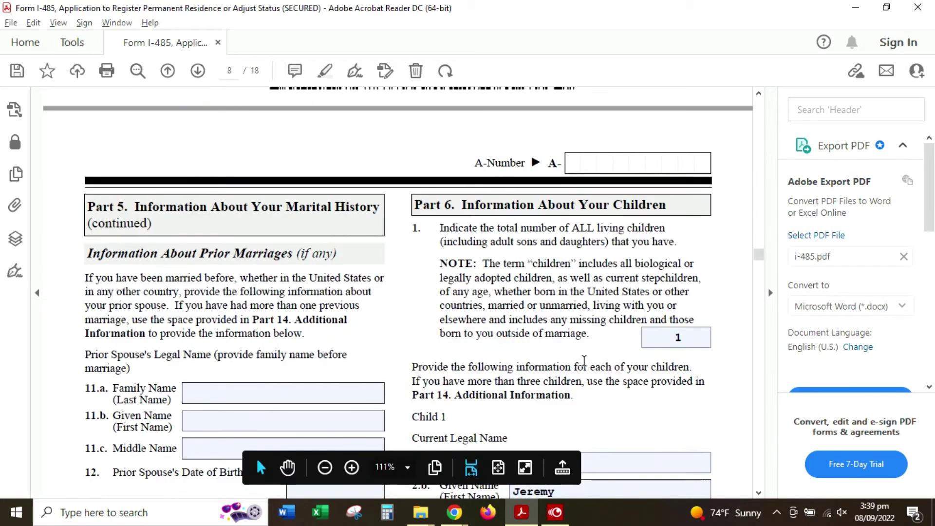
scroll(584, 360, down, 1)
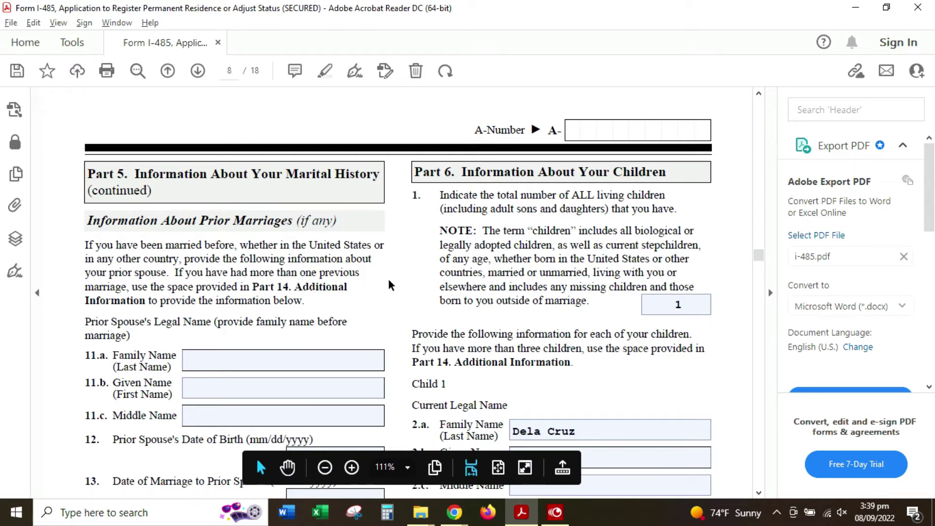
scroll(195, 388, down, 8)
scroll(193, 383, down, 5)
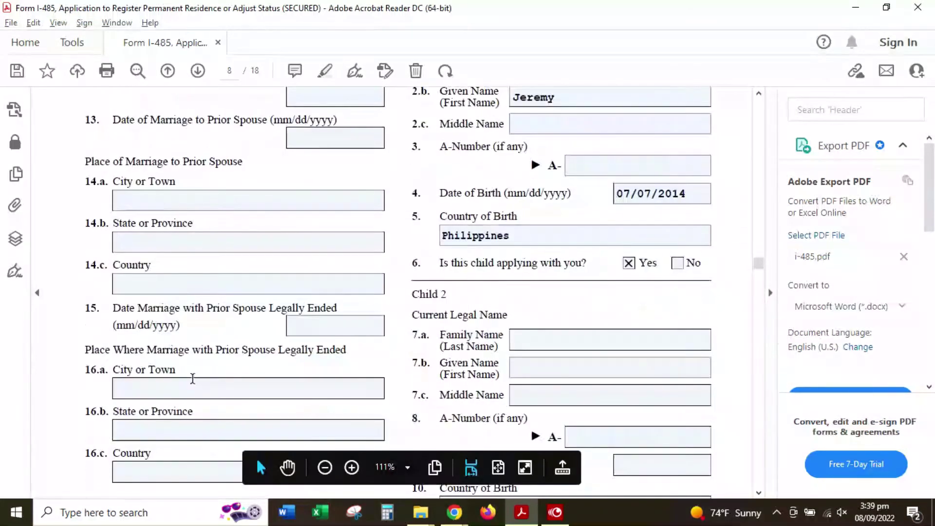
scroll(345, 371, up, 4)
scroll(313, 347, up, 7)
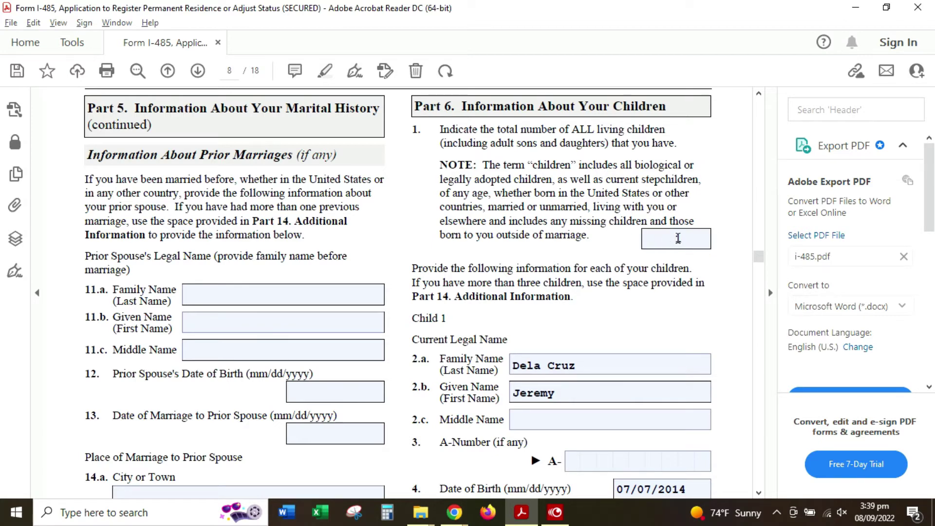
Check the total number of children and the Child 1 entries, items 1 to 6, in Part 6.
scroll(599, 224, down, 3)
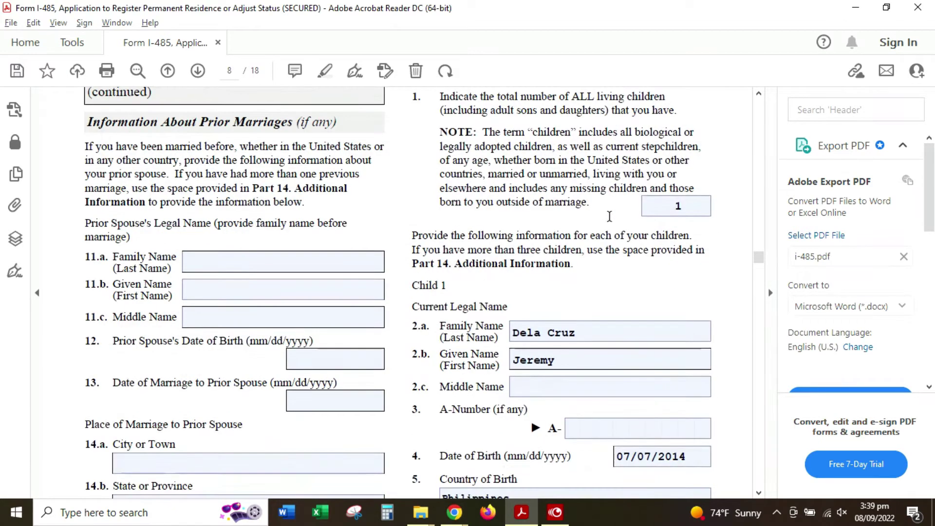
scroll(605, 151, down, 1)
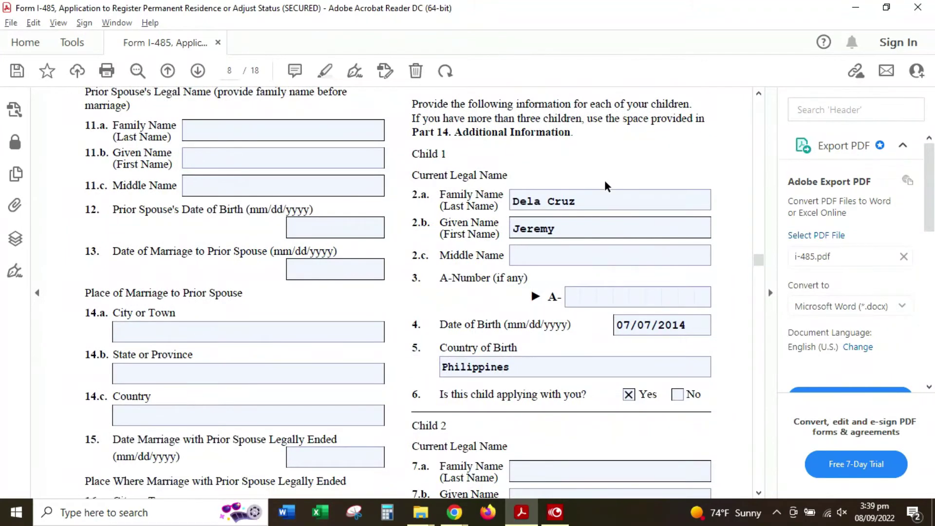
scroll(716, 292, down, 3)
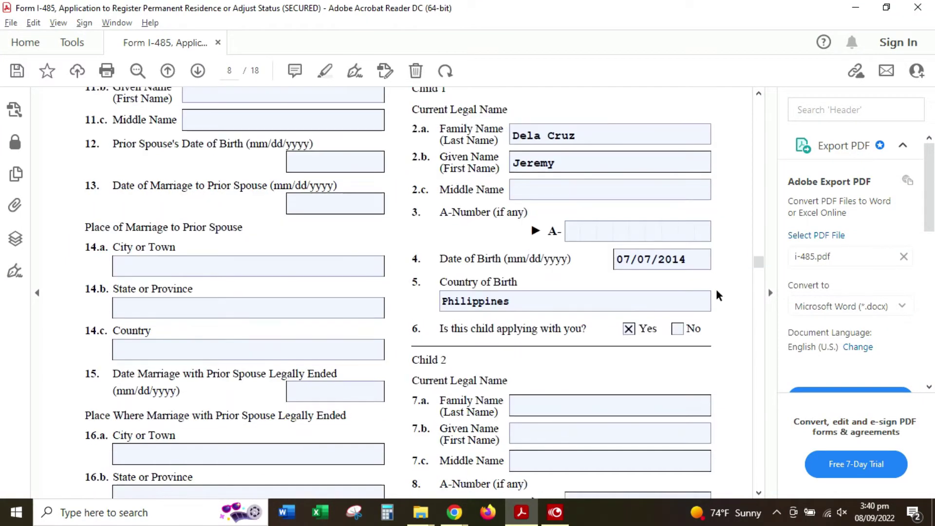
scroll(699, 285, down, 2)
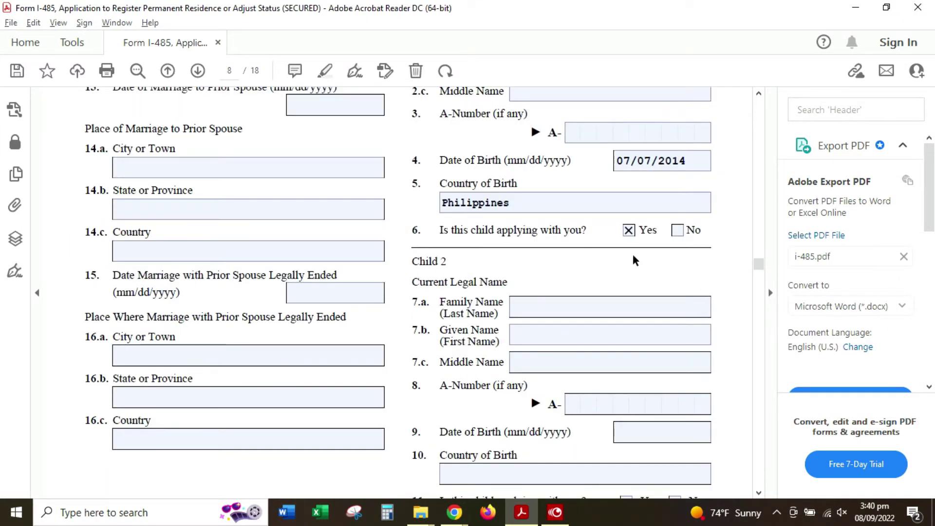
Look over the Child 2 and Child 3 fields, items 7 to 16, across pages 8 and 9.
scroll(597, 268, down, 9)
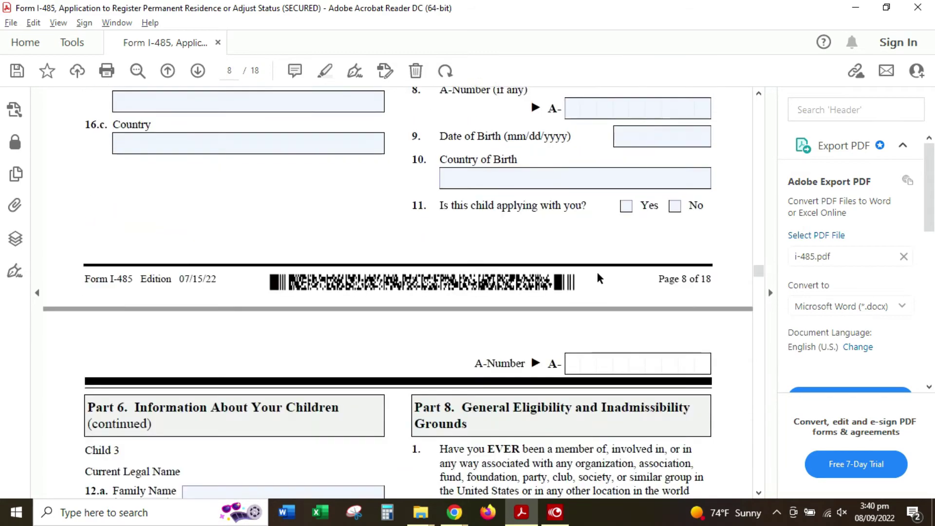
scroll(599, 279, down, 12)
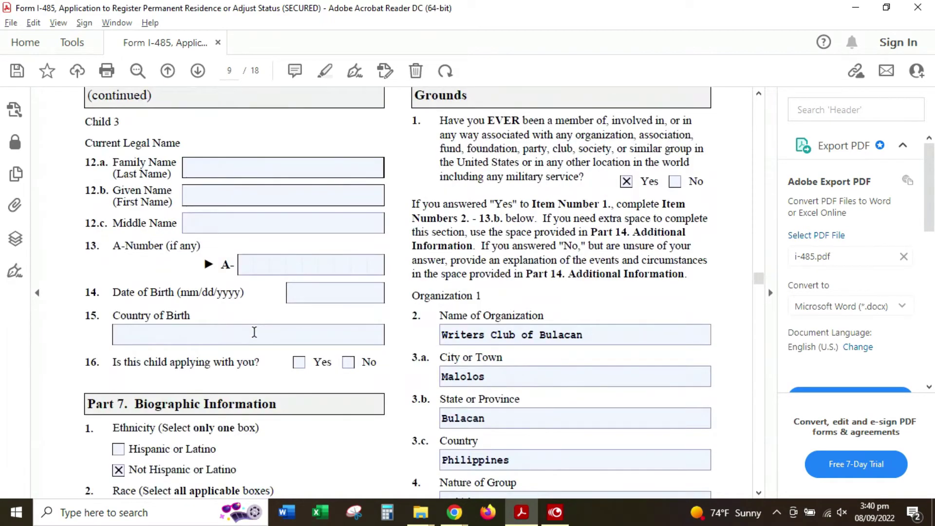
scroll(370, 344, up, 5)
scroll(369, 343, up, 12)
scroll(239, 362, down, 12)
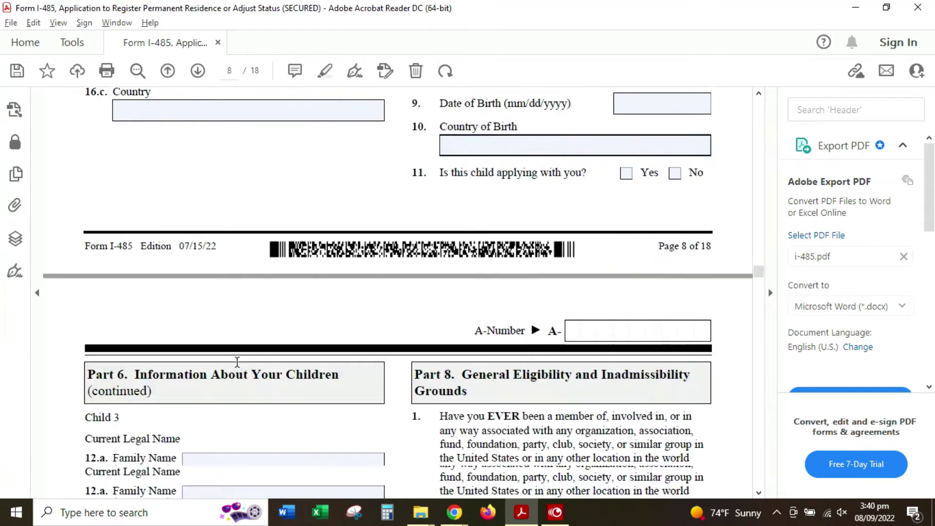
scroll(315, 267, down, 2)
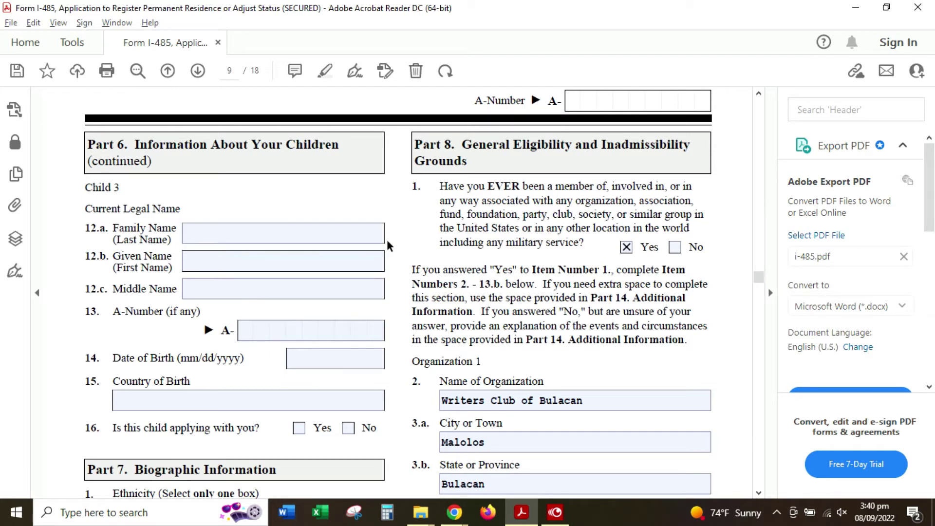
Review the Part 7 biographic information and the Part 8 organization membership question with its Organization 1 entries on page 9.
scroll(387, 239, down, 3)
scroll(584, 297, down, 3)
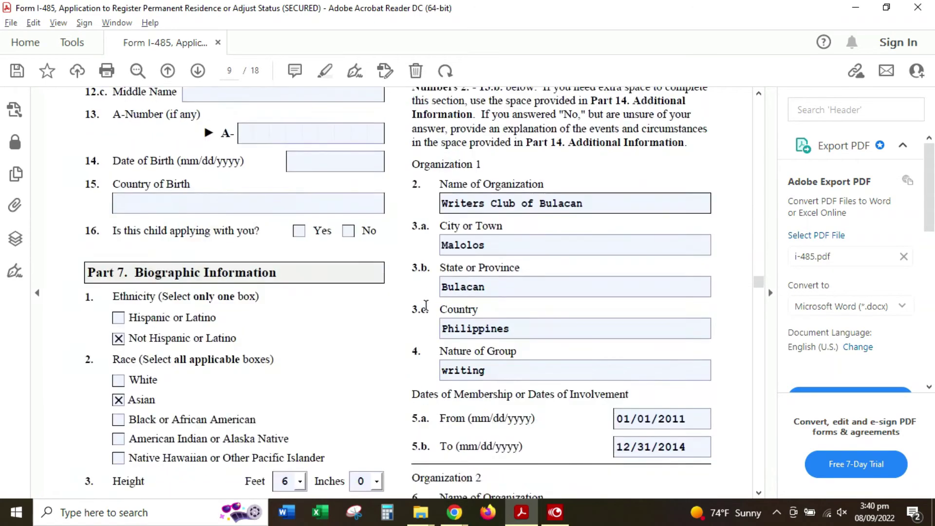
scroll(667, 293, up, 3)
scroll(735, 275, up, 2)
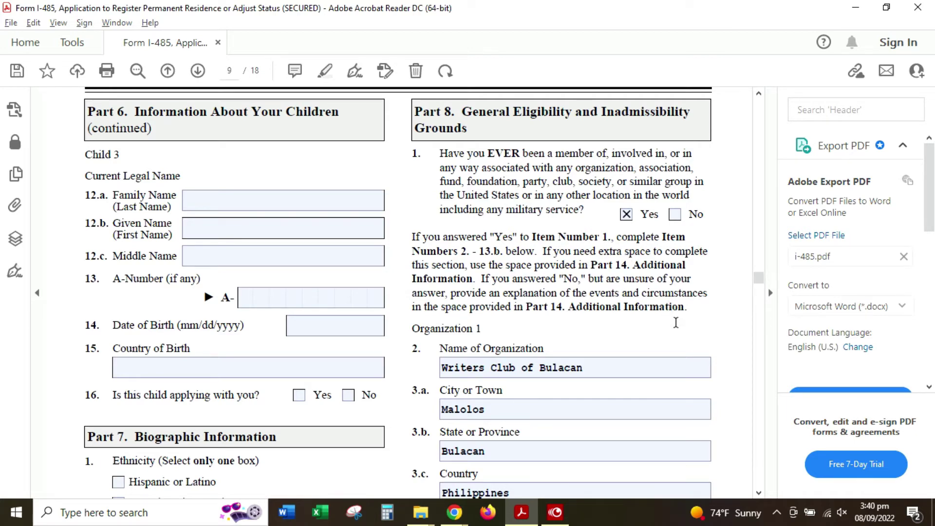
scroll(676, 322, down, 10)
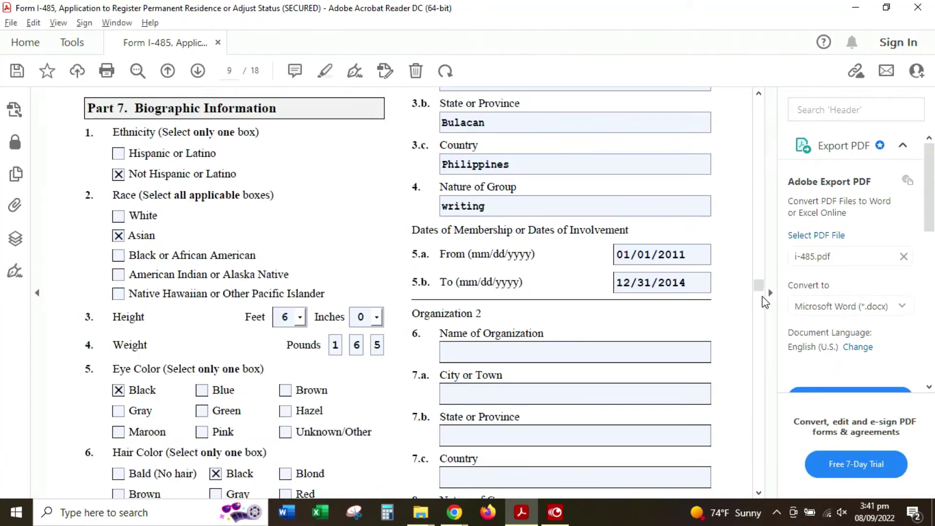
Look through the Organization 2 and Organization 3 fields, items 6 to 13.b, in Part 8.
scroll(741, 347, down, 3)
scroll(744, 344, down, 6)
scroll(742, 383, down, 4)
scroll(742, 383, down, 4)
scroll(742, 382, down, 5)
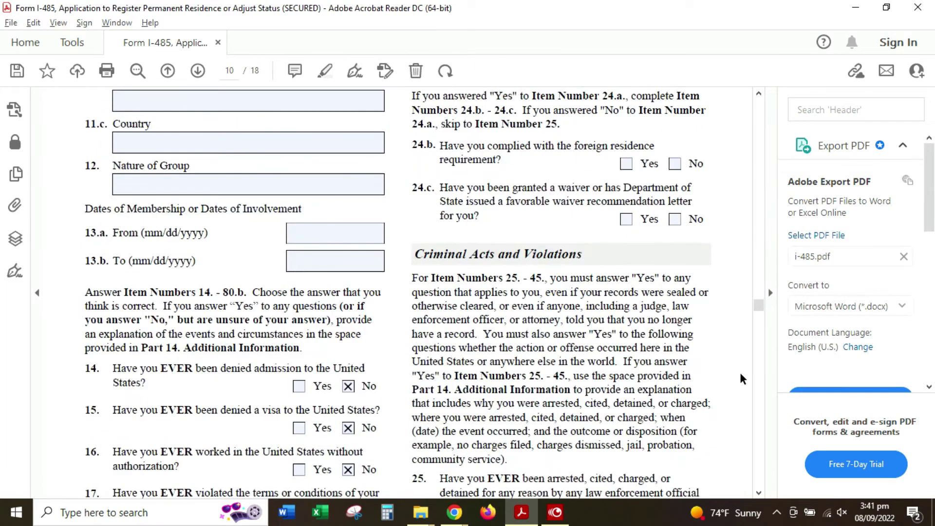
scroll(740, 378, down, 1)
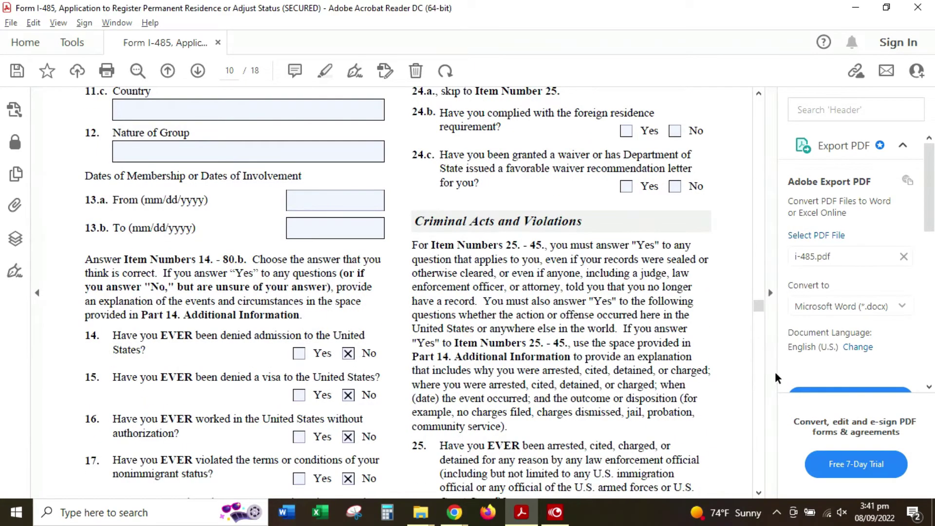
Read the instructions for items 14 to 80.b and check the answers to items 14 to 19 in Part 8.
scroll(699, 356, up, 8)
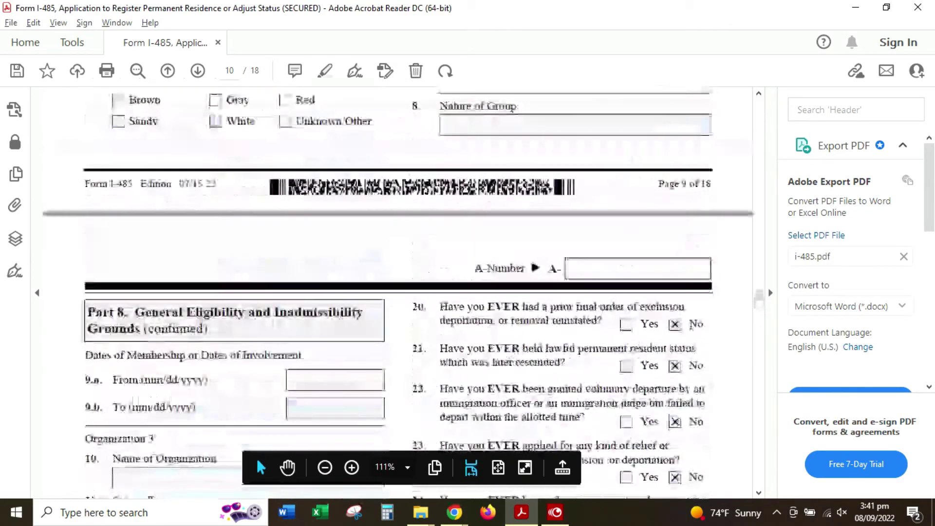
scroll(695, 332, down, 9)
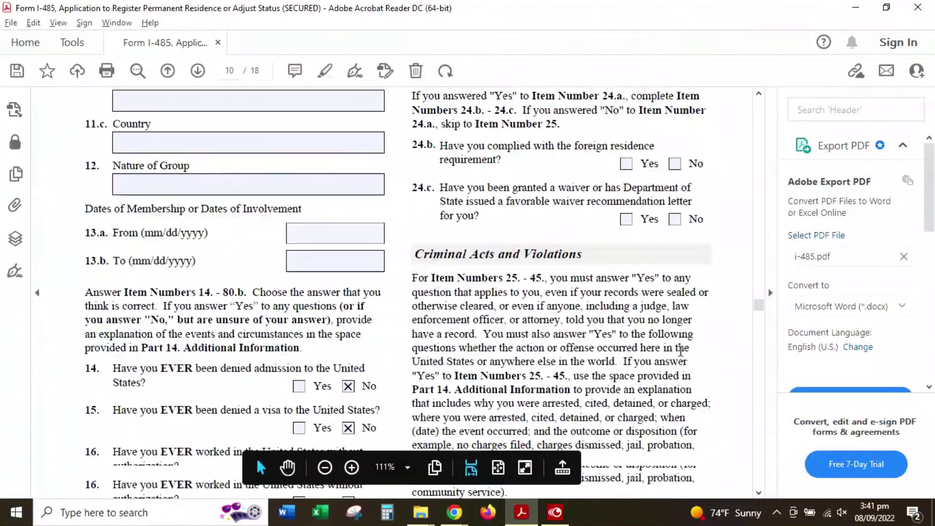
scroll(681, 354, down, 1)
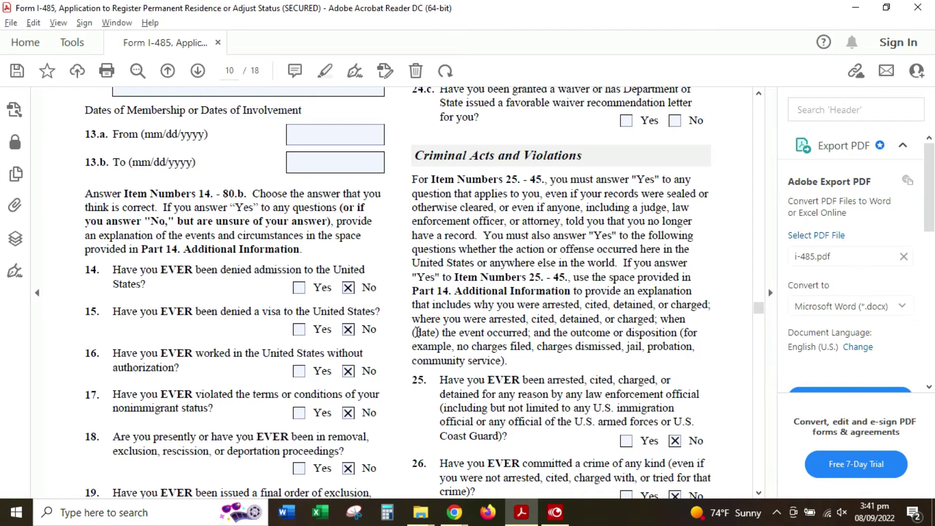
scroll(418, 331, down, 2)
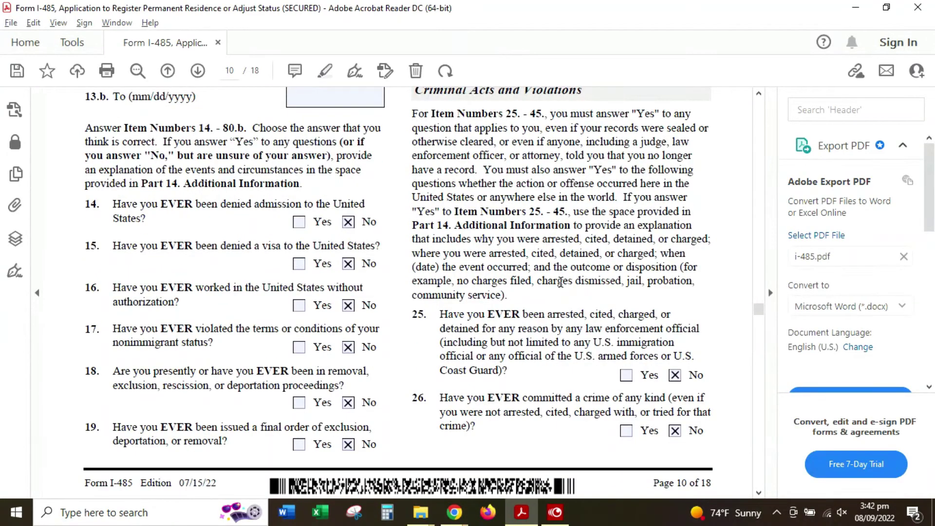
Check the answers on removal orders, rescinded residence, voluntary departure and J exchange visitor status, items 20 to 24.c.
scroll(647, 288, up, 6)
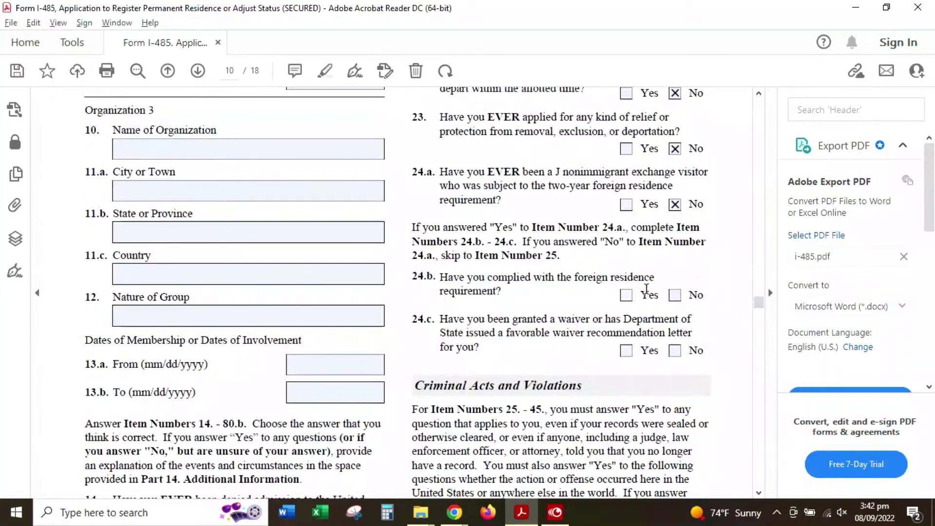
scroll(647, 288, up, 3)
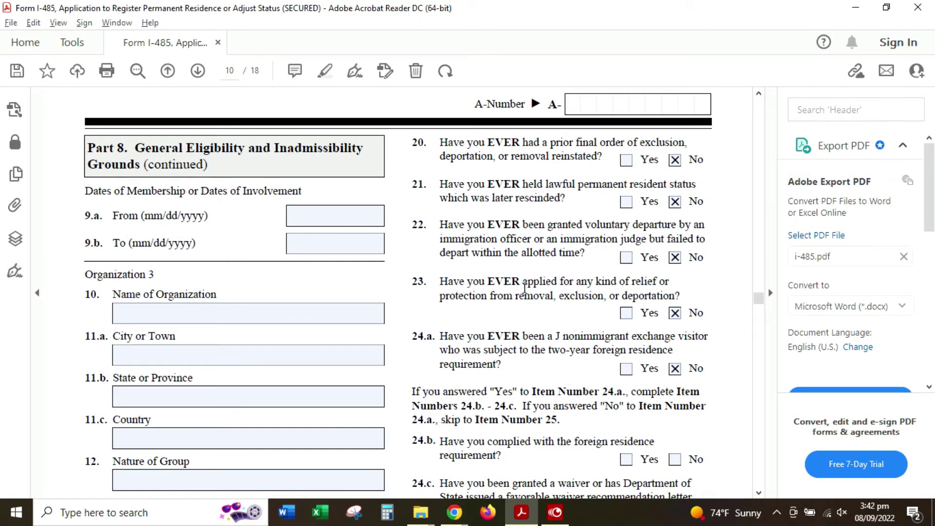
scroll(521, 288, down, 1)
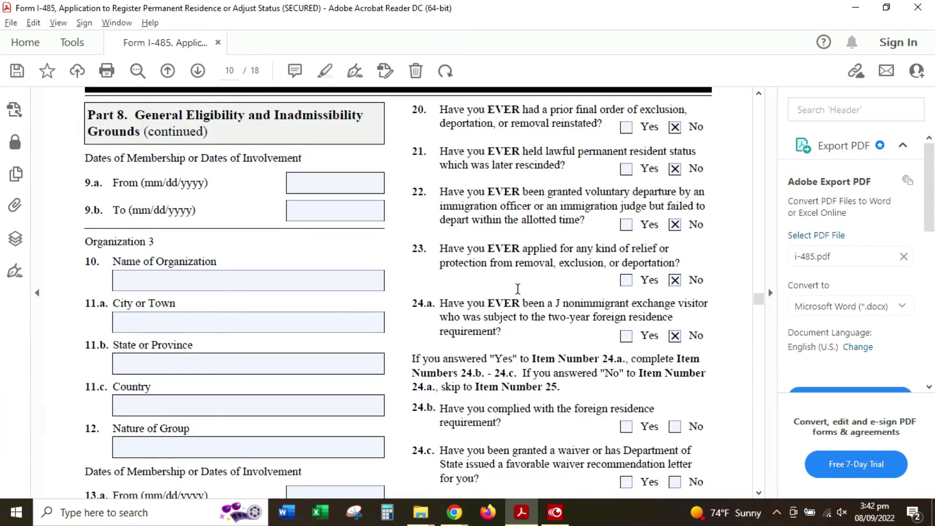
scroll(511, 294, down, 2)
Read the Criminal Acts and Violations instructions and check the answers to items 25 and 26 on page 10.
scroll(517, 285, down, 3)
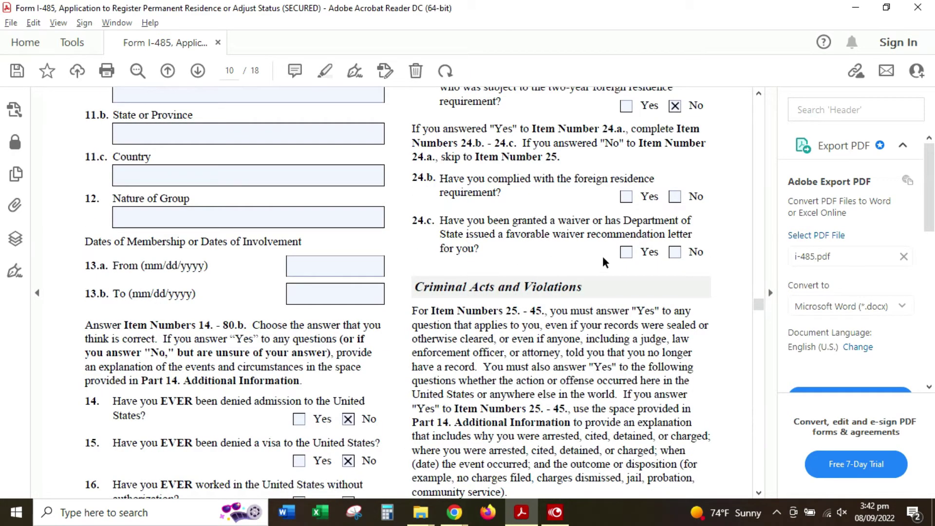
scroll(493, 392, down, 2)
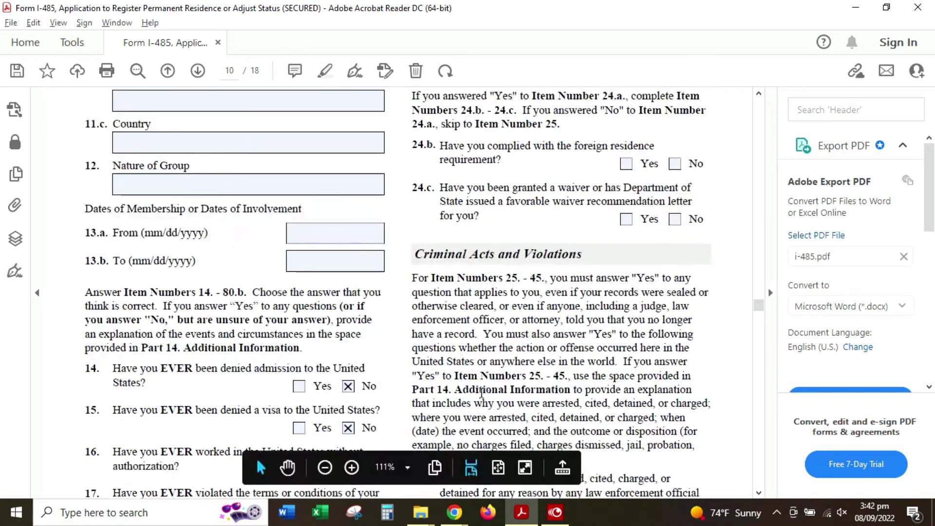
scroll(521, 394, down, 2)
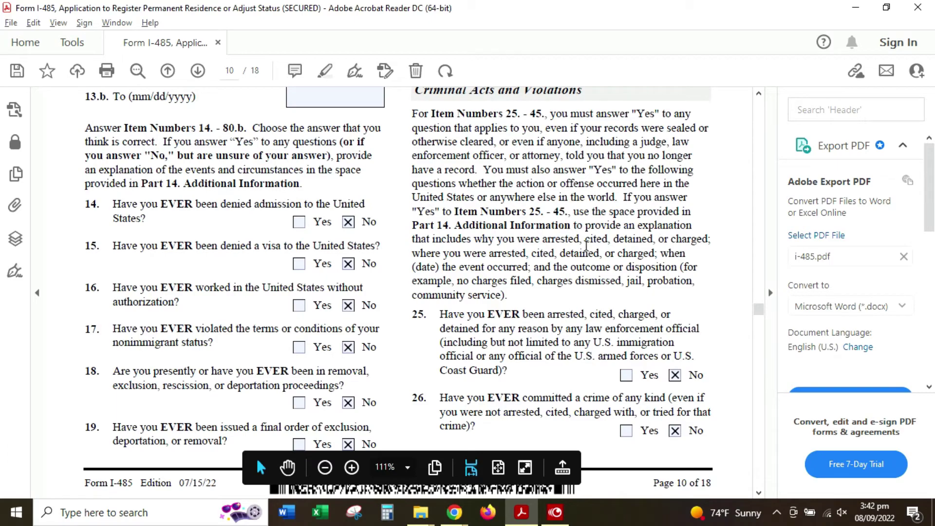
Check the answers to the criminal acts and violations questions, items 27 to 45, on page 11.
scroll(633, 323, down, 5)
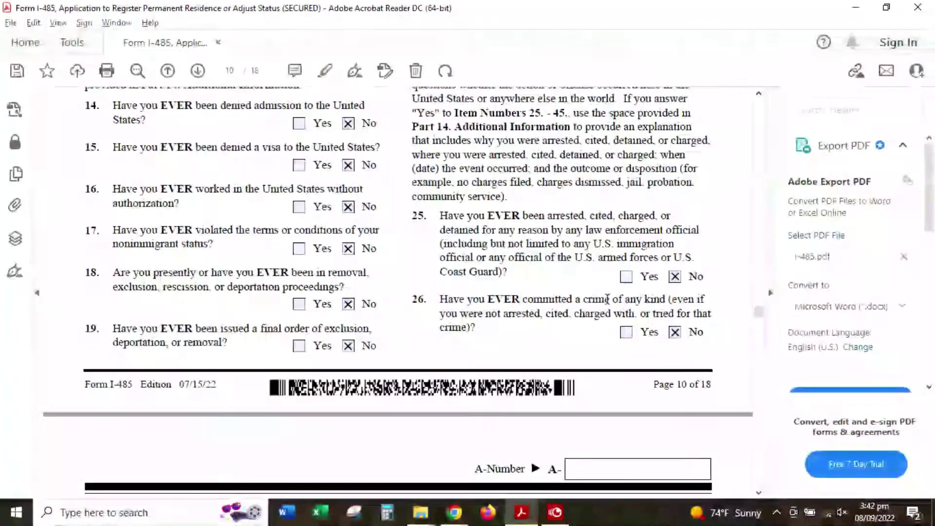
scroll(618, 312, down, 9)
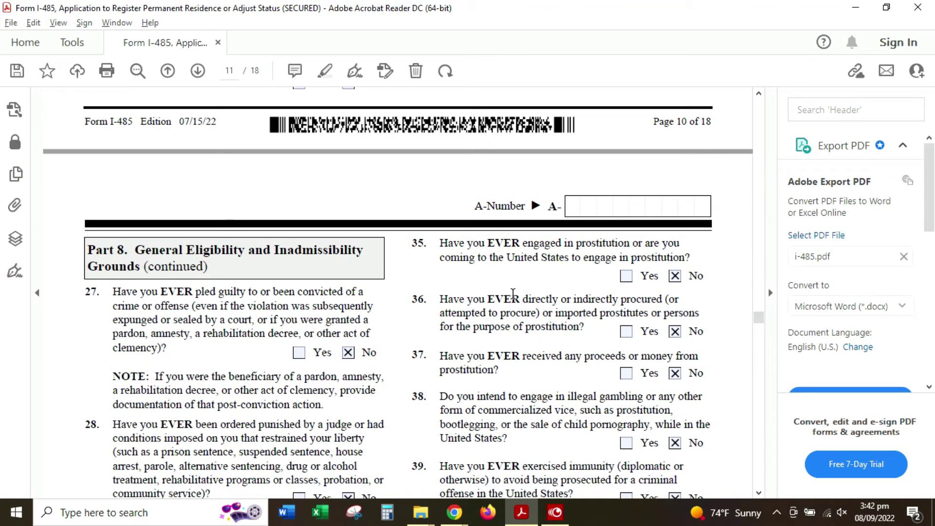
scroll(430, 300, down, 3)
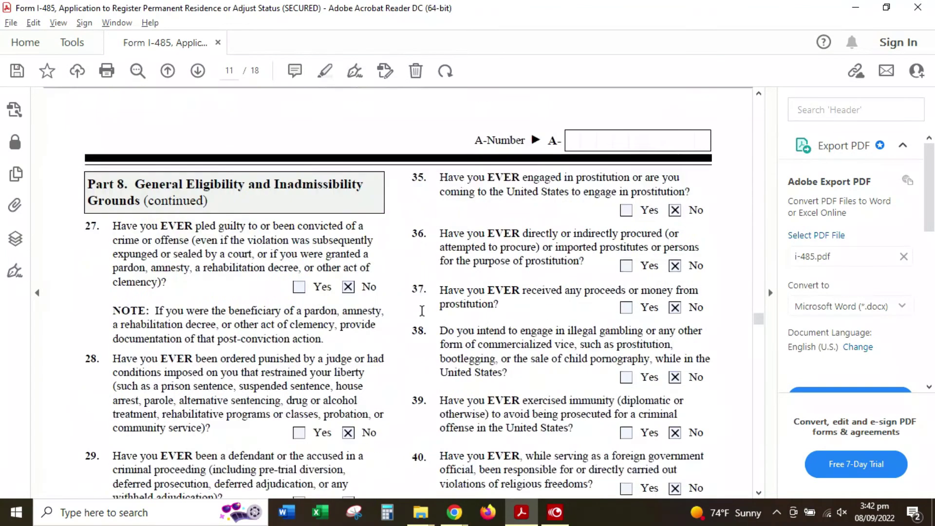
scroll(389, 312, down, 3)
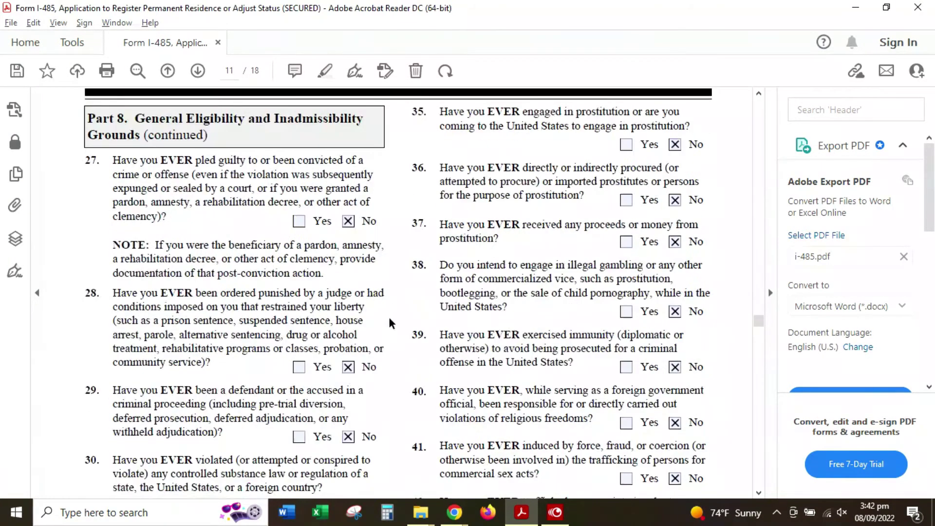
scroll(301, 311, down, 2)
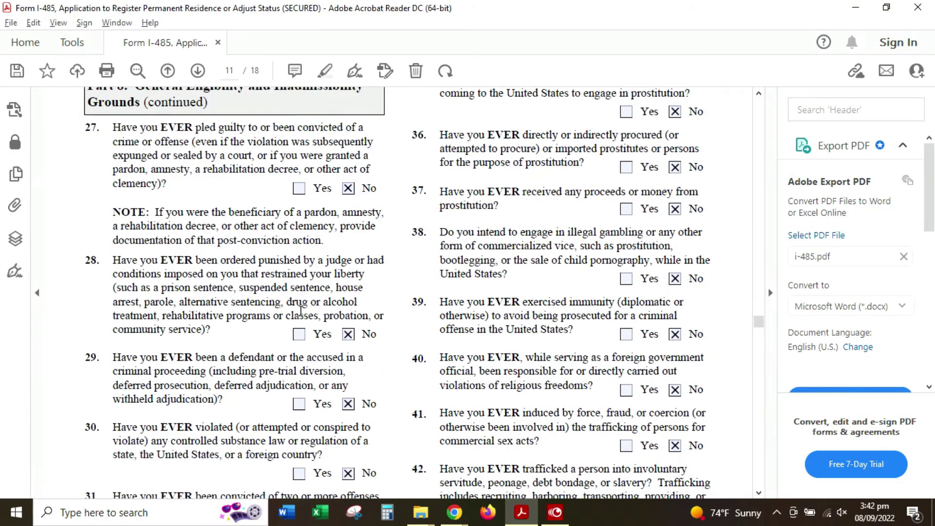
scroll(301, 311, down, 8)
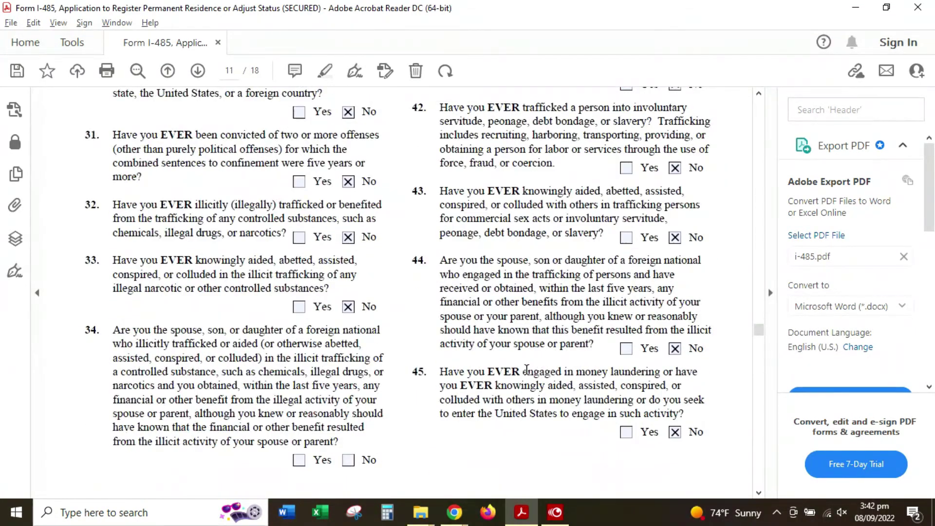
scroll(524, 373, down, 1)
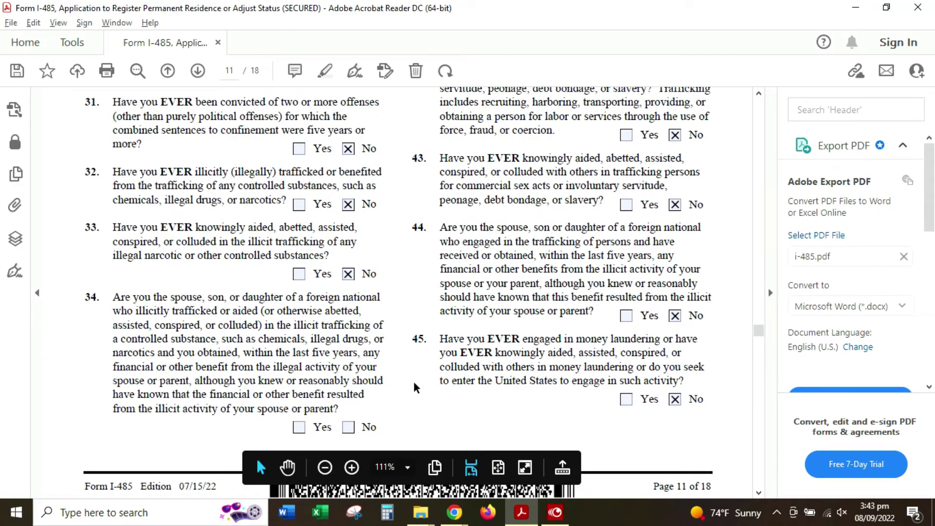
scroll(327, 386, up, 9)
scroll(327, 386, up, 12)
scroll(454, 350, down, 20)
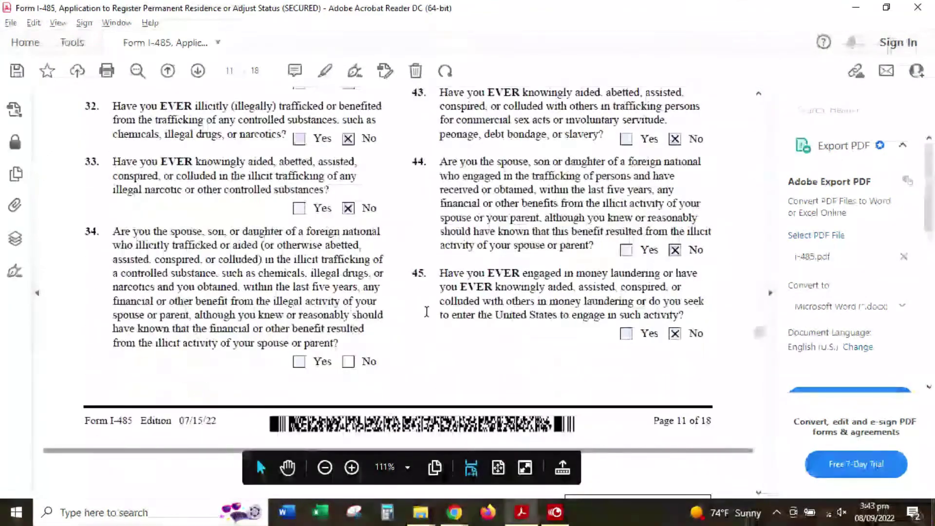
Look over the Security and Related answers in Part 8 on page 12, starting from item 46.a.
scroll(565, 316, down, 1)
scroll(565, 316, down, 6)
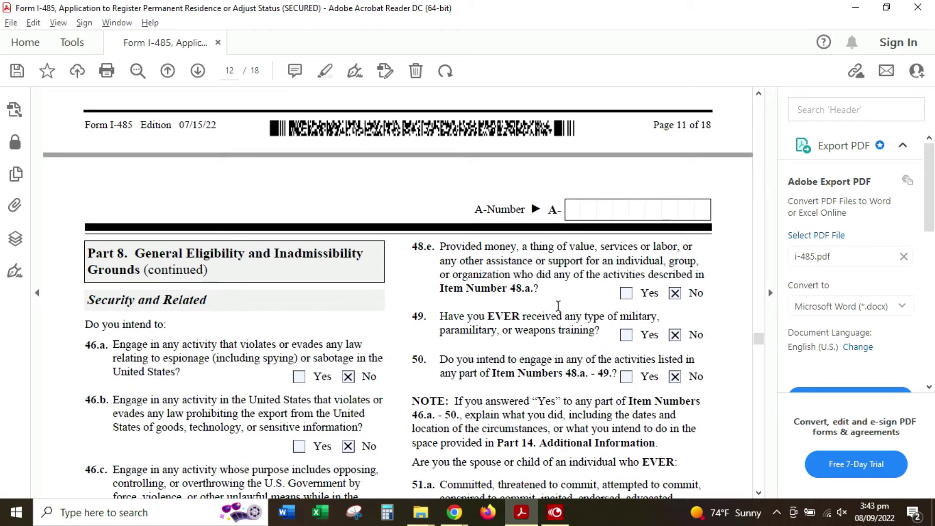
scroll(559, 305, down, 1)
scroll(558, 306, down, 18)
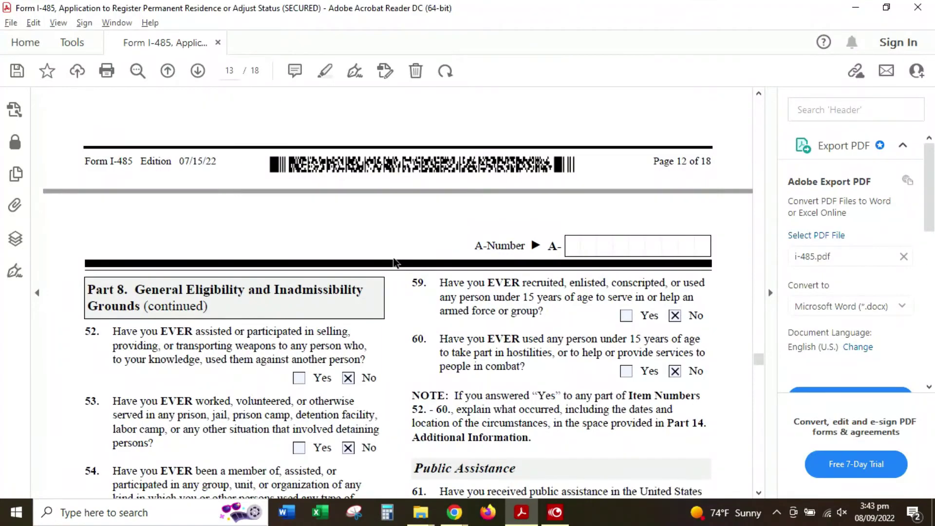
Check the answers to items 52 to 67 on page 13, returning to the Public Assistance questions, items 61 and 62.
scroll(361, 238, down, 3)
scroll(361, 237, down, 13)
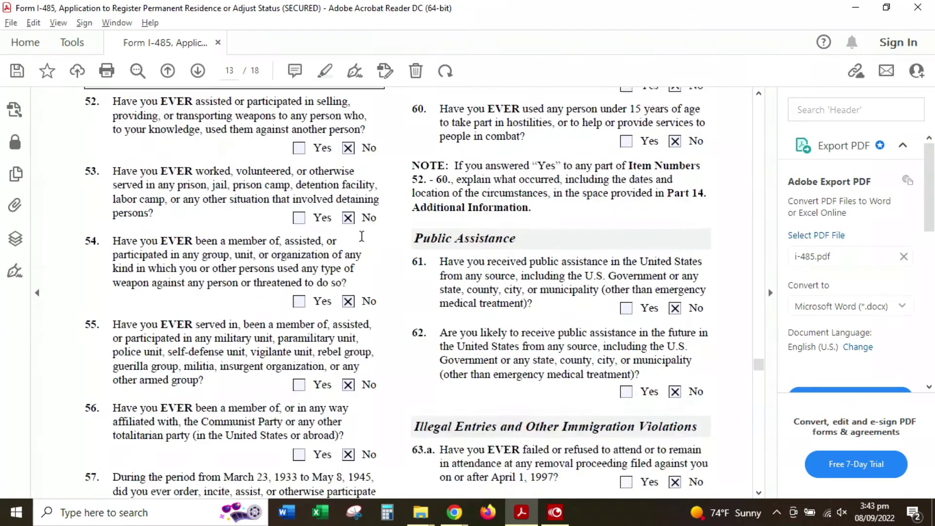
scroll(362, 236, down, 3)
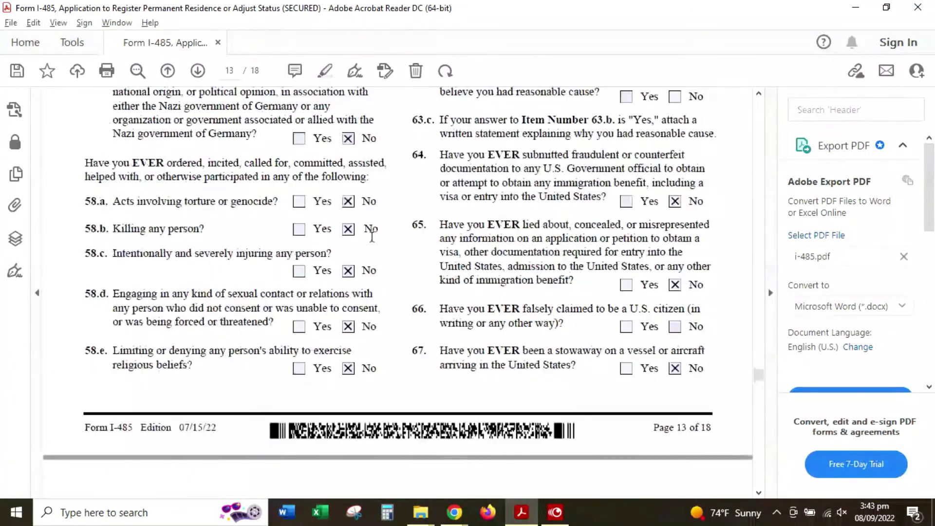
scroll(638, 229, up, 15)
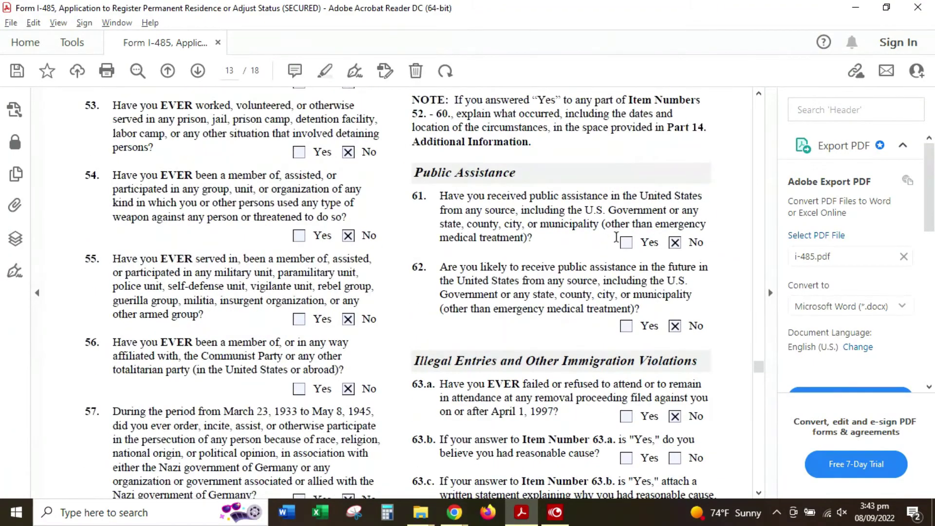
scroll(624, 239, down, 2)
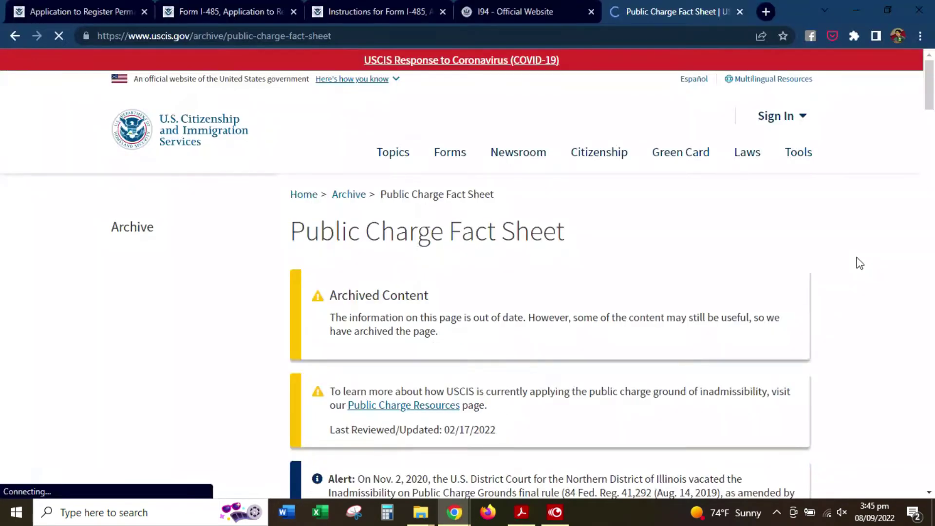
Switch to Chrome and read the archived USCIS Public Charge Fact Sheet from its alert through the Final Rule Implementation and Background sections.
scroll(858, 261, down, 1)
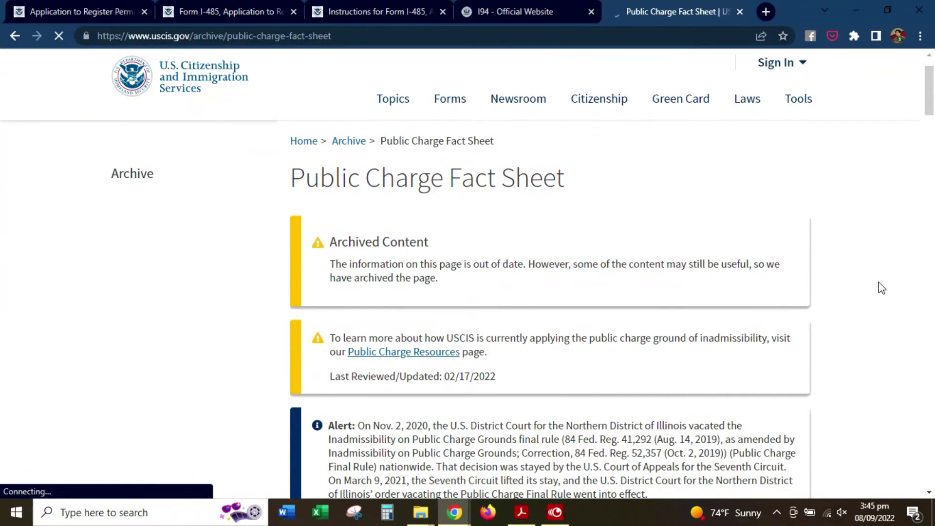
scroll(877, 286, down, 2)
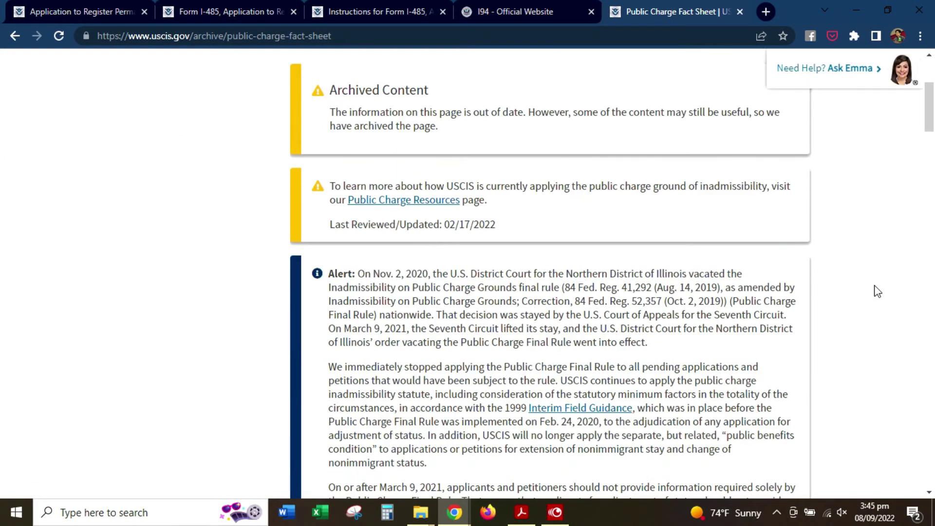
scroll(874, 298, down, 7)
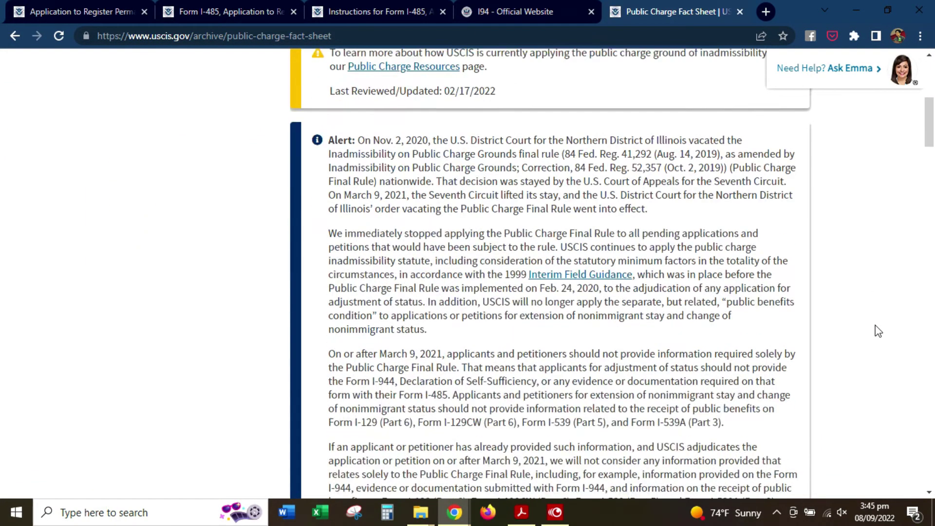
scroll(876, 335, down, 3)
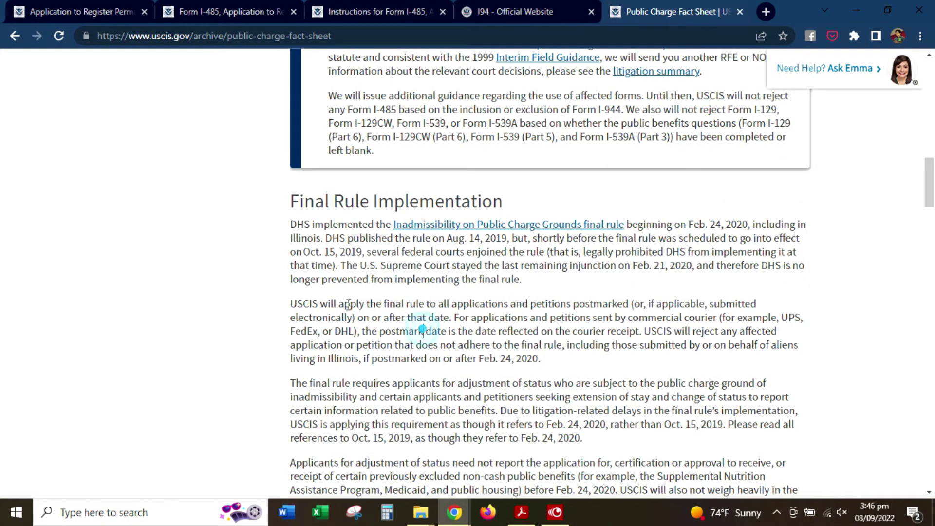
scroll(258, 336, down, 6)
scroll(253, 334, down, 12)
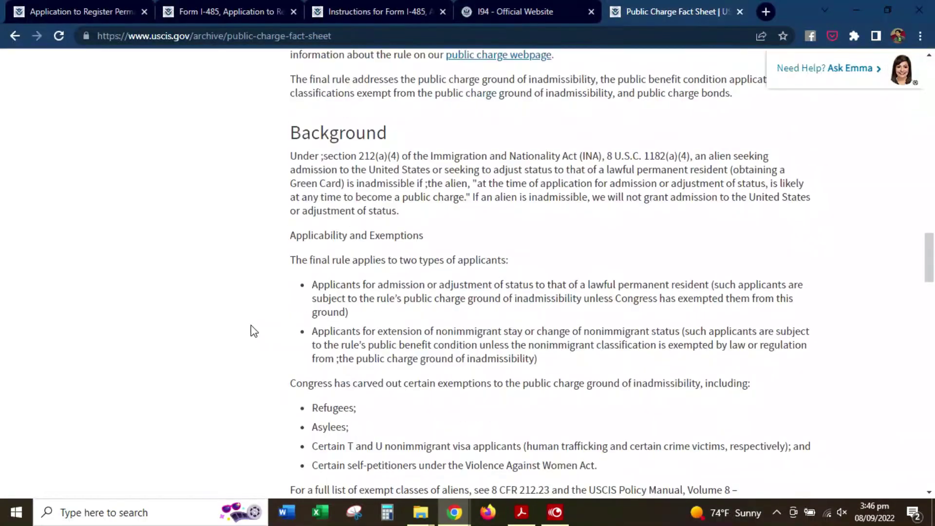
Read the Benefits Considered and Benefits Not Considered lists and the service member, children and Medicaid exceptions in the fact sheet.
scroll(250, 324, down, 5)
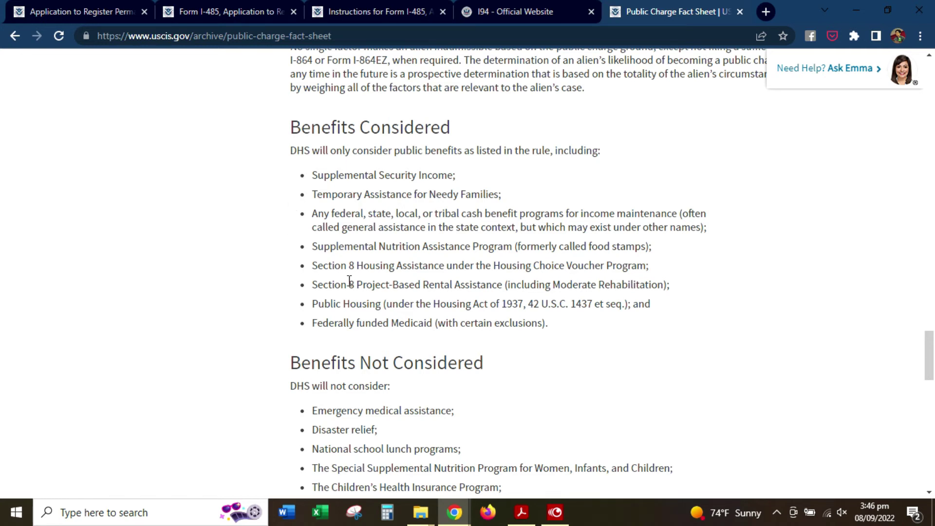
scroll(411, 308, down, 3)
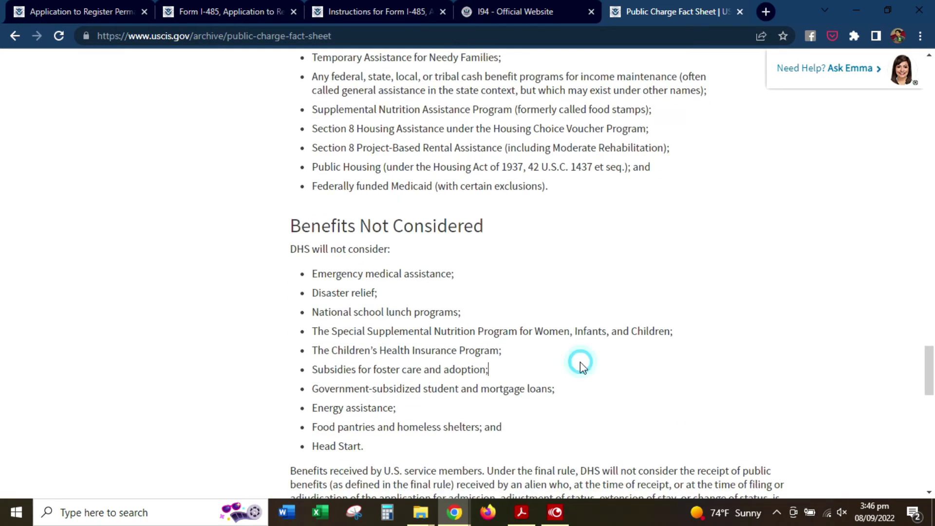
scroll(653, 387, down, 3)
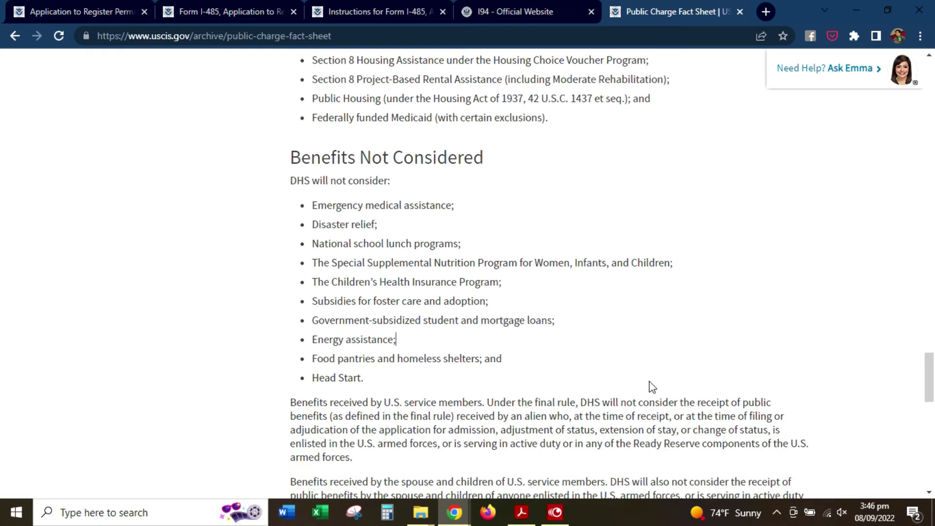
scroll(649, 382, down, 5)
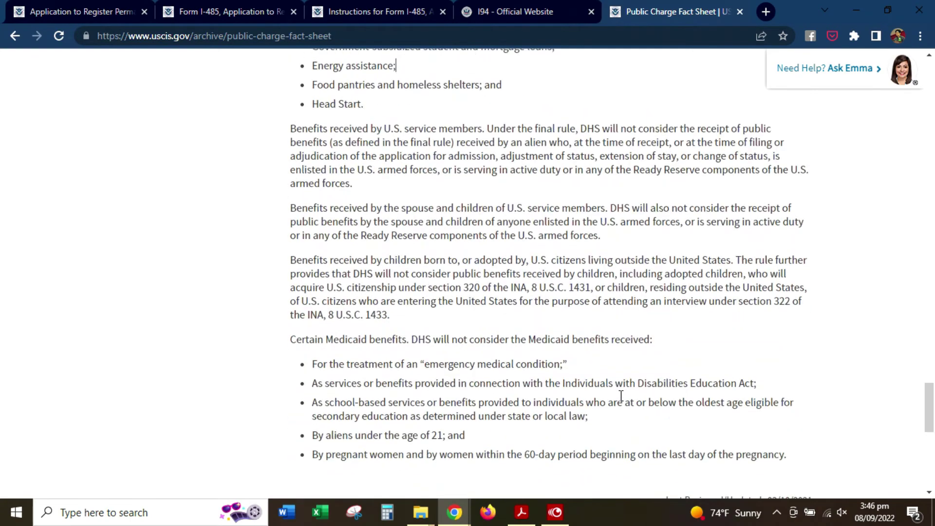
scroll(609, 389, up, 4)
scroll(607, 389, up, 5)
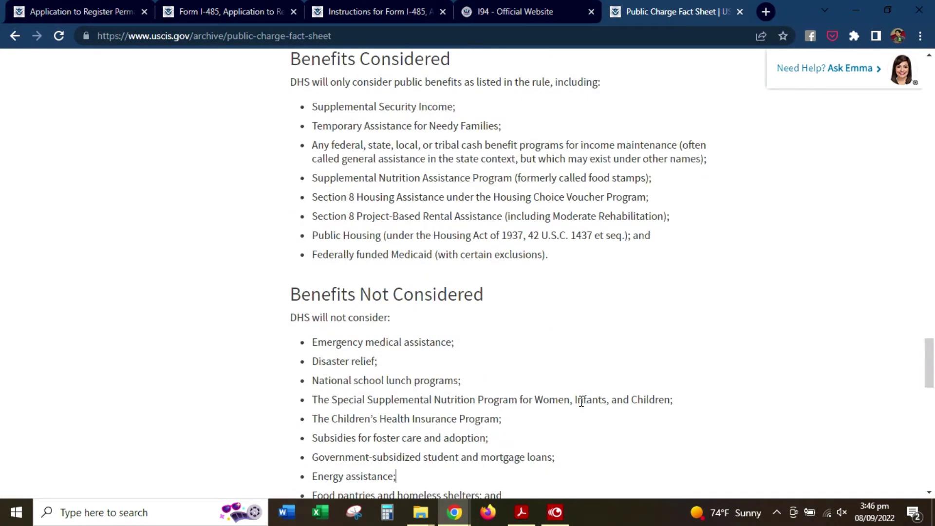
scroll(581, 401, up, 1)
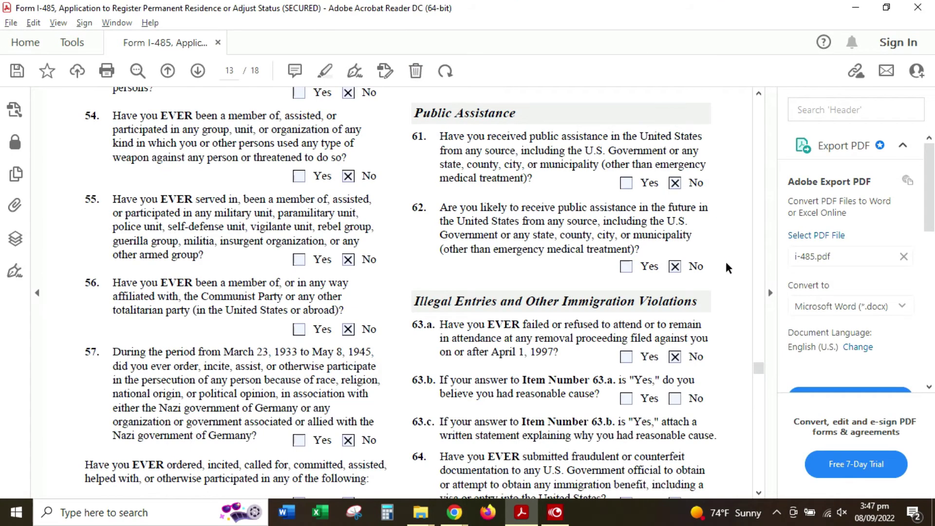
Switch back to the form in Acrobat Reader, recheck items 61 and 62, and check the page 14 answers through item 80.b.
scroll(728, 268, up, 1)
scroll(743, 266, up, 1)
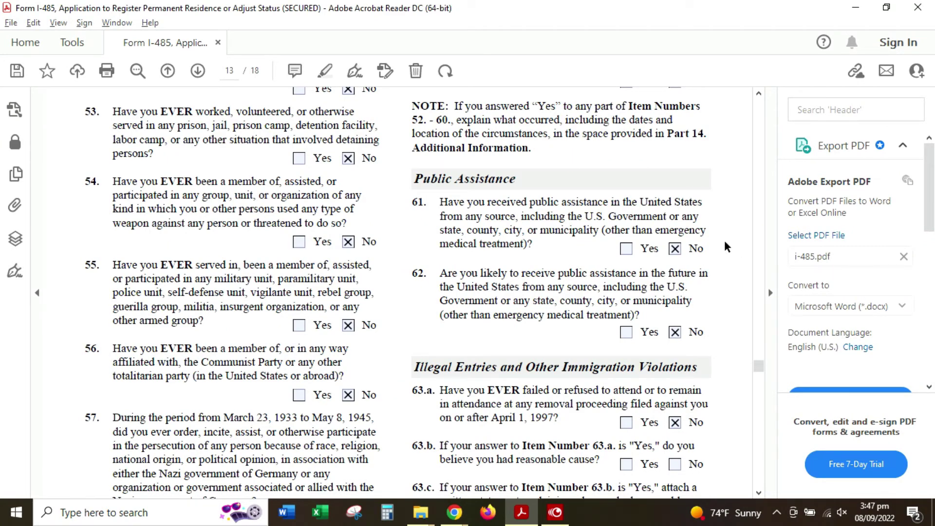
scroll(725, 246, down, 20)
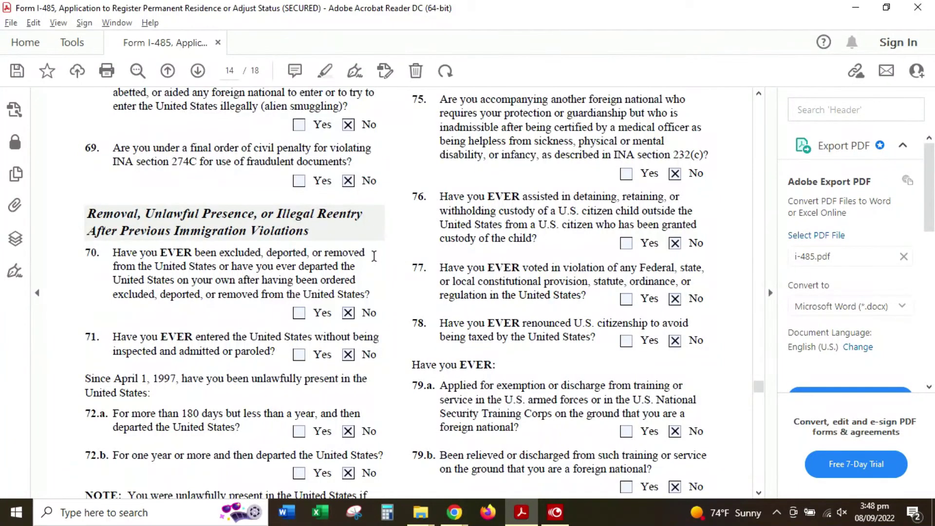
scroll(326, 290, down, 5)
scroll(252, 307, up, 2)
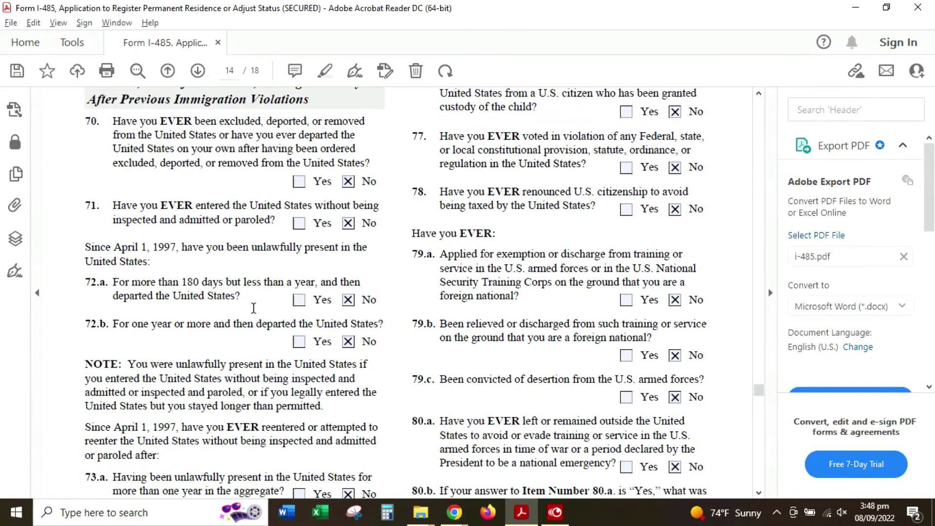
scroll(259, 307, down, 6)
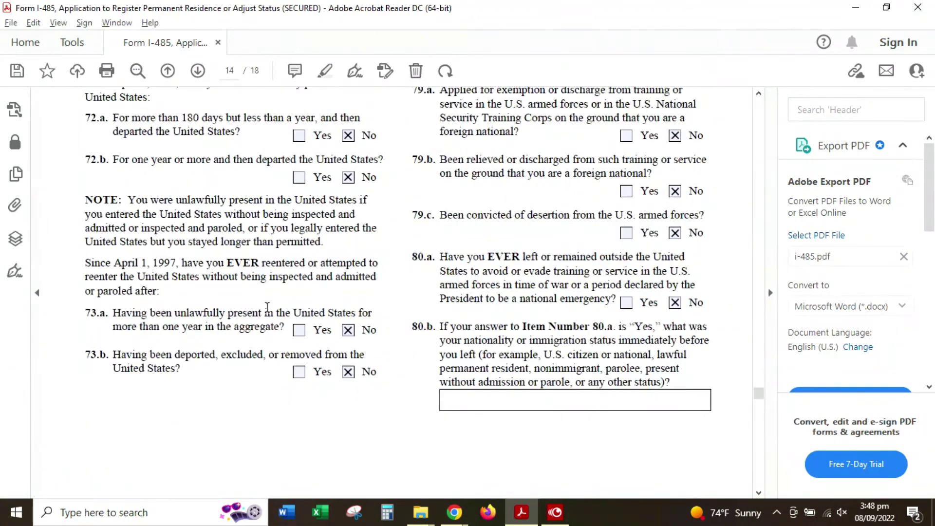
scroll(267, 307, up, 7)
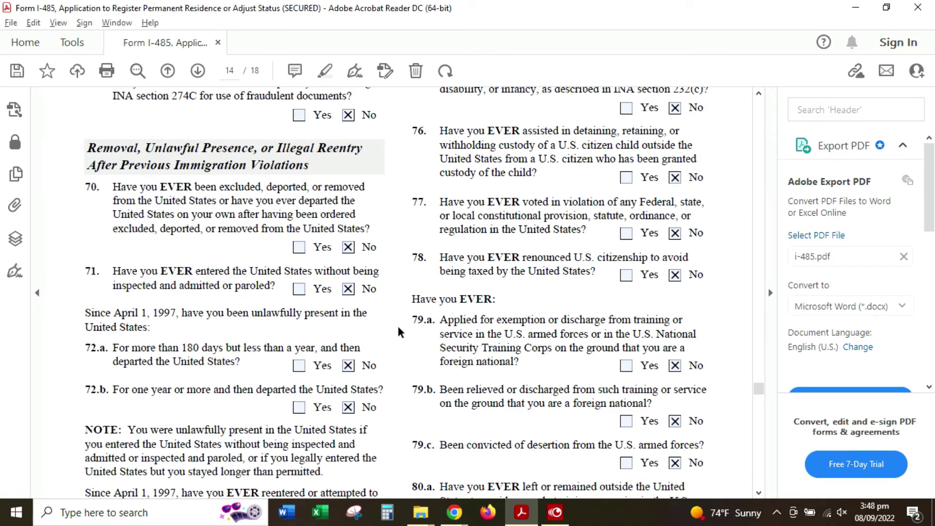
Review the Part 9 disability accommodation answers, items 1 to 2.c, and the applicant's contact information and declaration on page 15.
scroll(413, 282, down, 15)
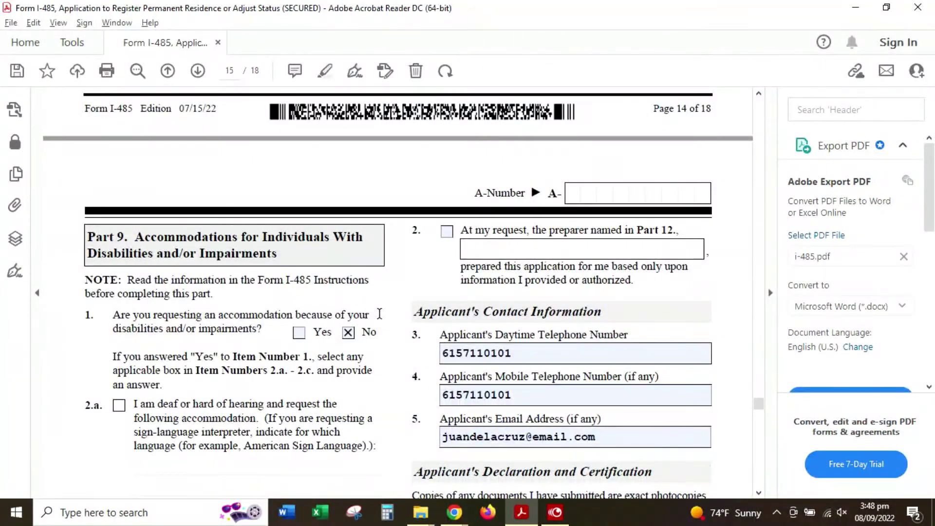
scroll(380, 313, down, 3)
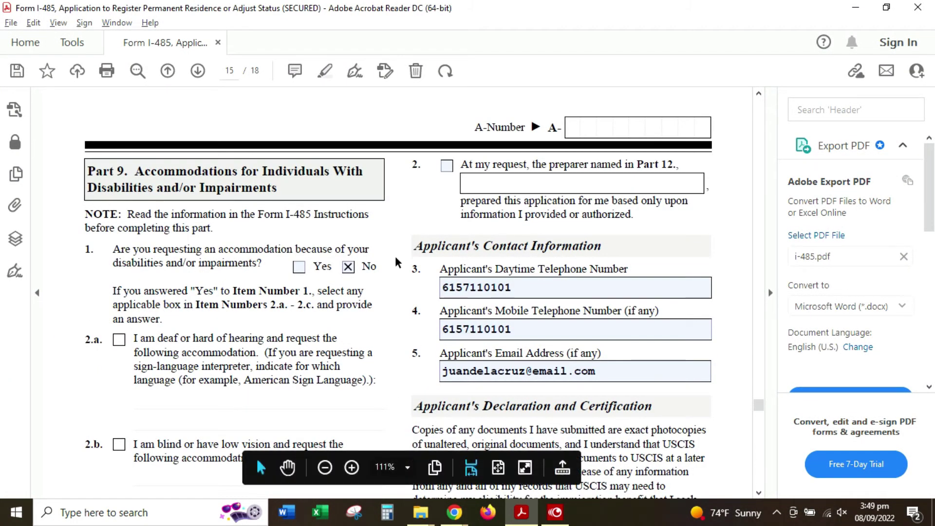
scroll(399, 273, down, 5)
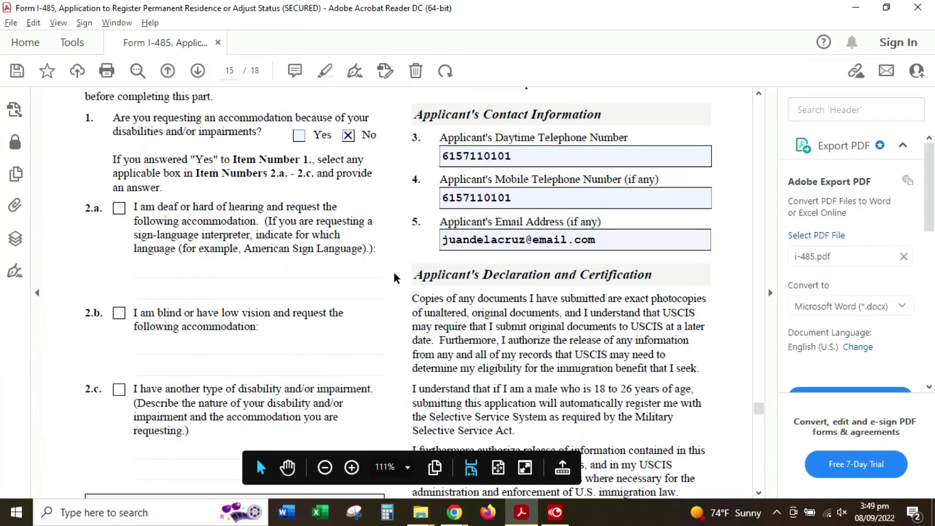
scroll(394, 277, down, 1)
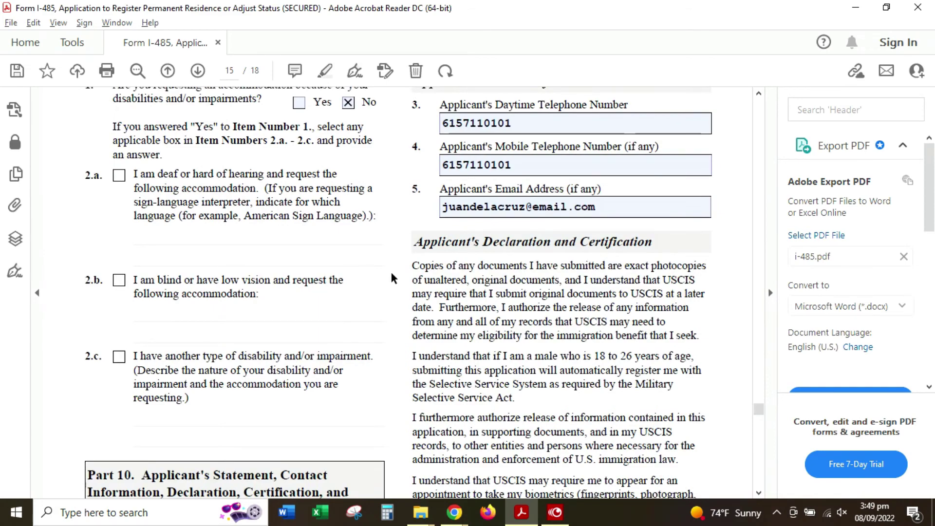
scroll(397, 307, up, 1)
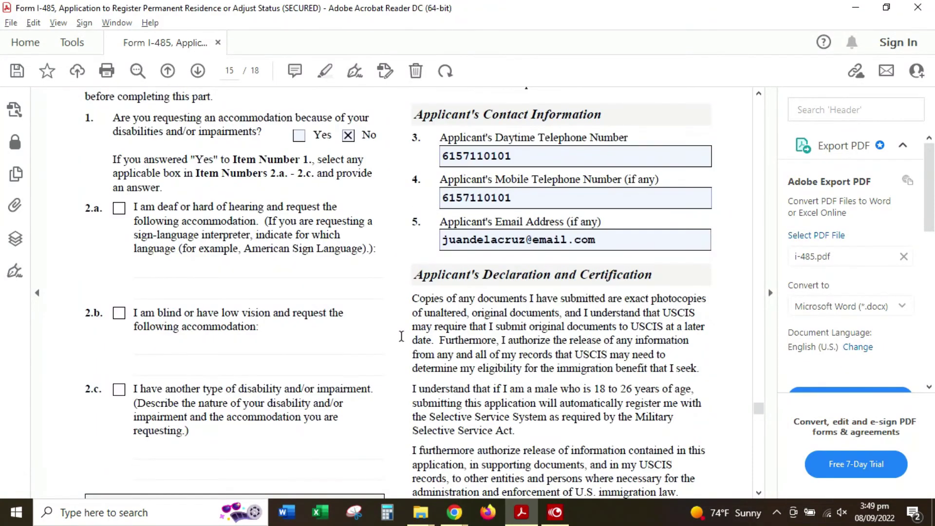
Review the Part 10 Applicant's Statement, items 1.a and 1.b, and recheck the applicant's contact information and declaration on page 15.
scroll(402, 336, down, 3)
scroll(401, 336, down, 6)
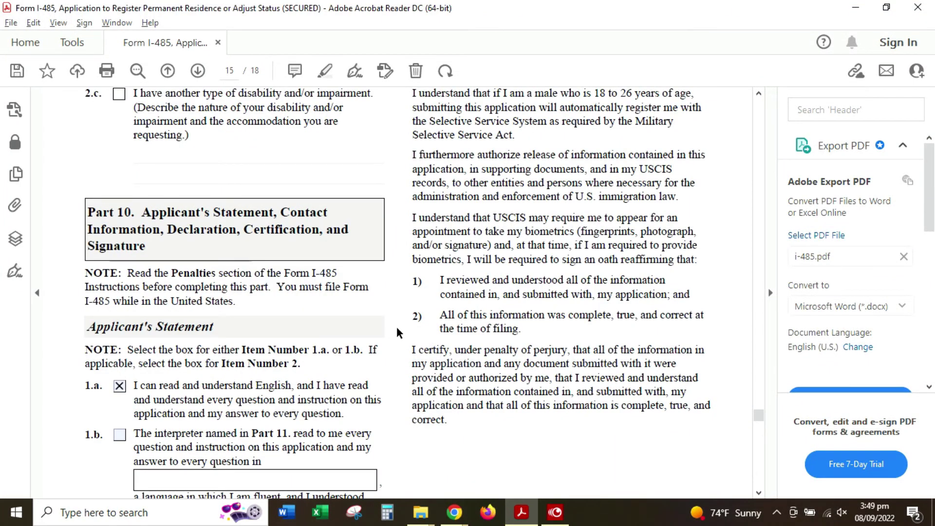
scroll(390, 354, up, 3)
scroll(370, 357, down, 5)
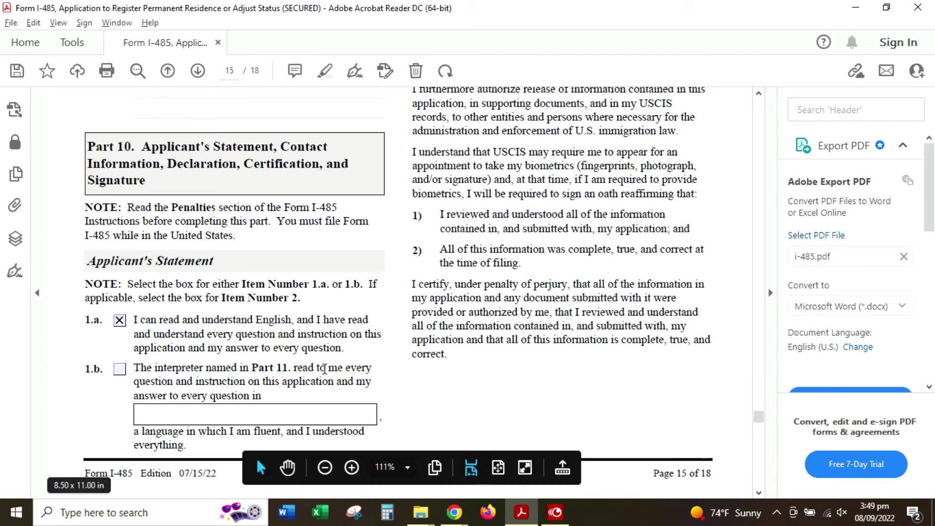
scroll(146, 373, up, 10)
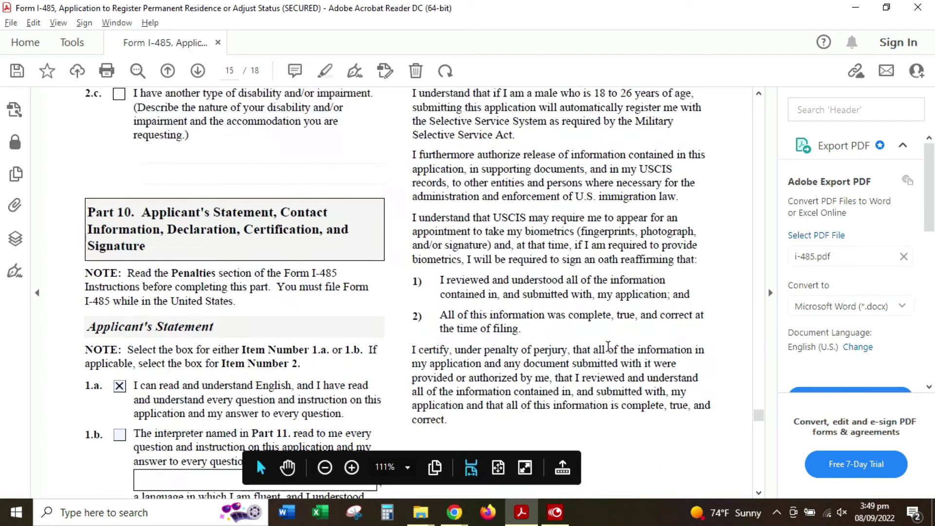
scroll(613, 348, down, 2)
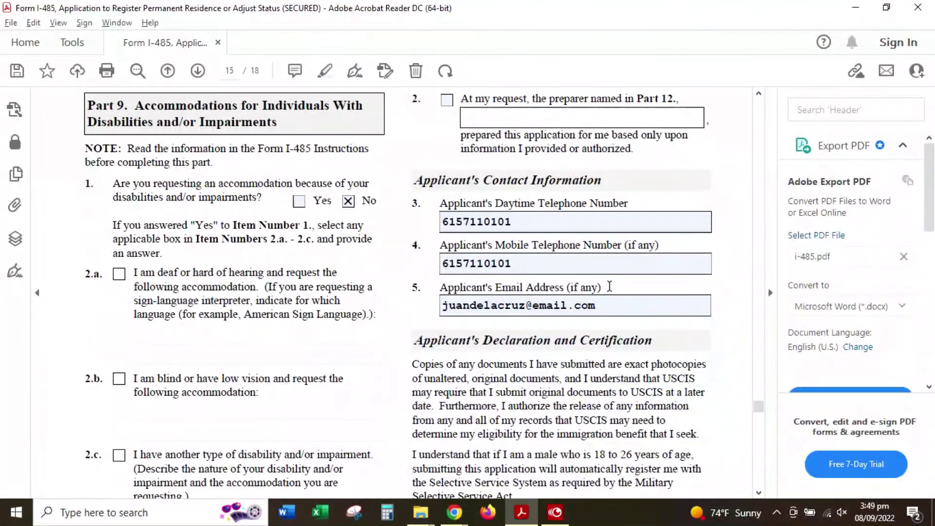
Review the applicant's signature and date fields, the Part 11 interpreter sections and the preparer's name fields on page 16.
scroll(529, 381, down, 15)
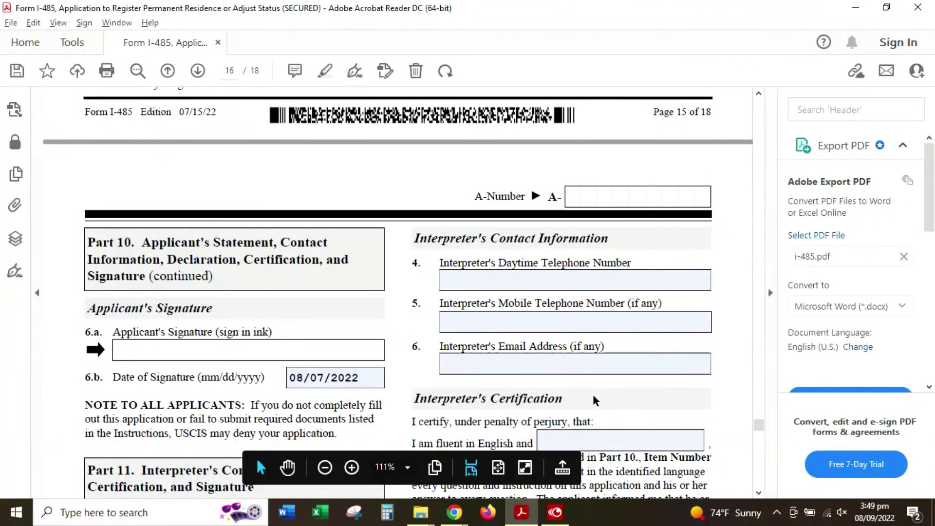
scroll(594, 397, down, 1)
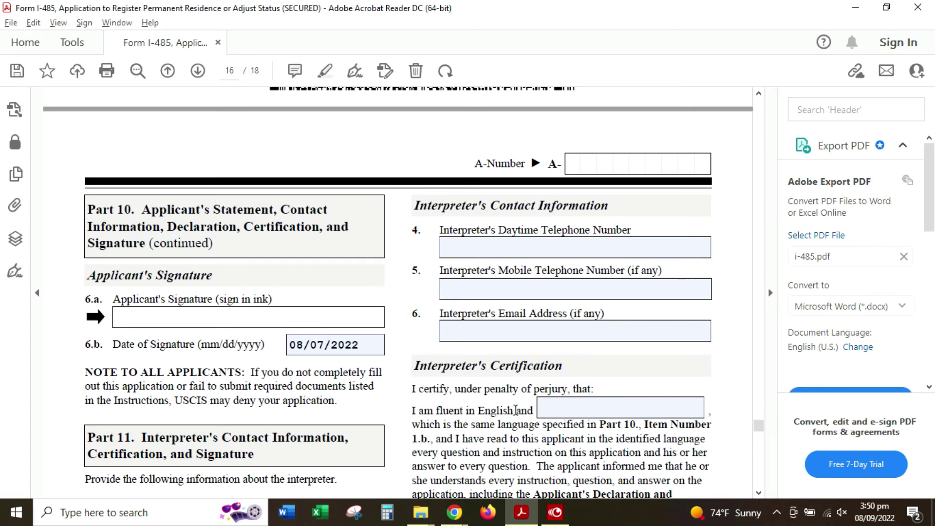
scroll(404, 408, down, 2)
scroll(405, 408, down, 1)
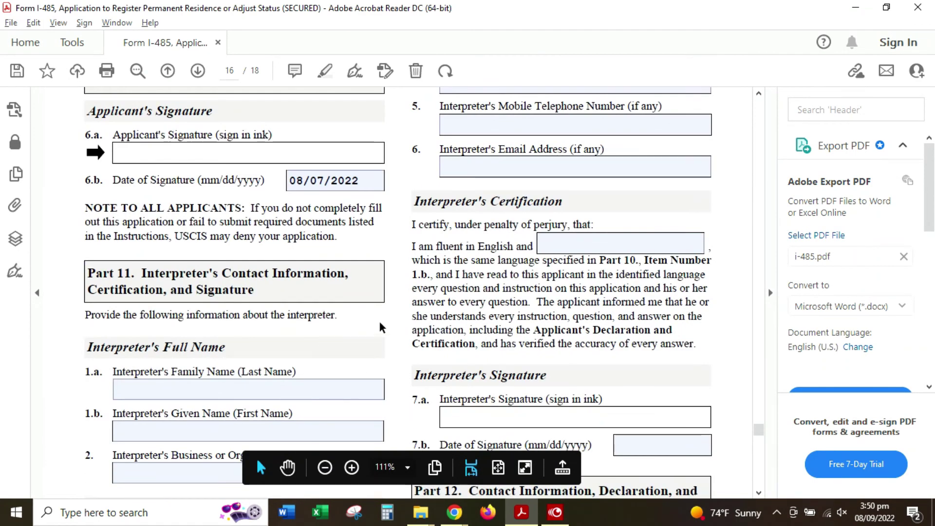
scroll(385, 321, down, 6)
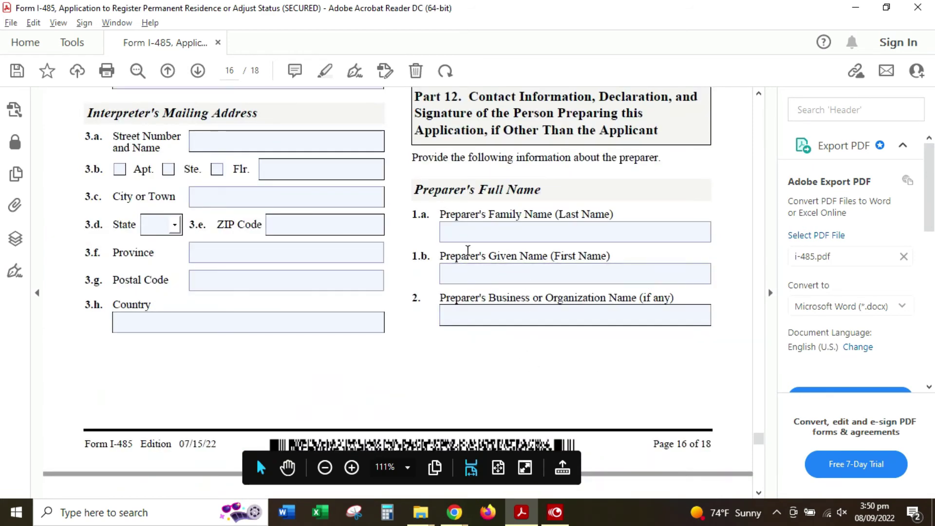
Examine the Part 12 preparer's address, contact, statement and signature fields and the Part 13 Signature at Interview section on page 17.
scroll(526, 288, down, 5)
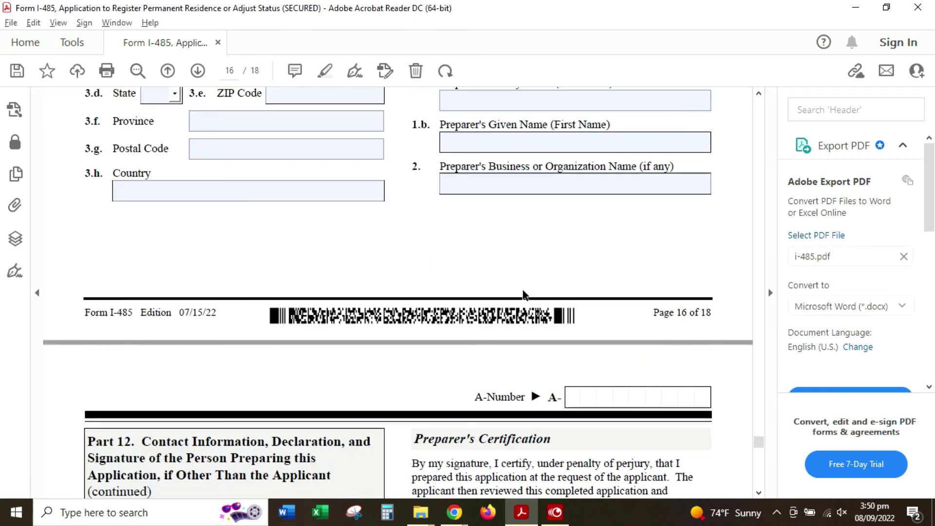
scroll(547, 289, down, 4)
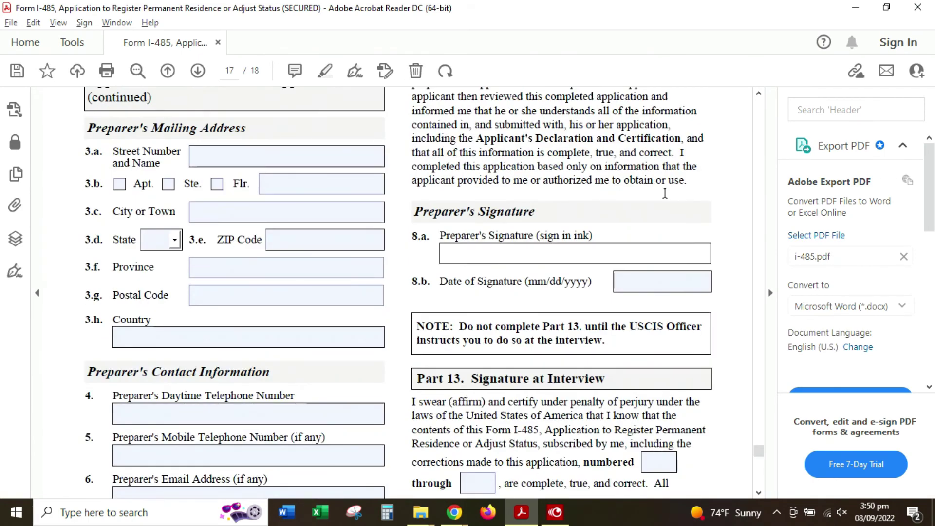
scroll(522, 282, down, 4)
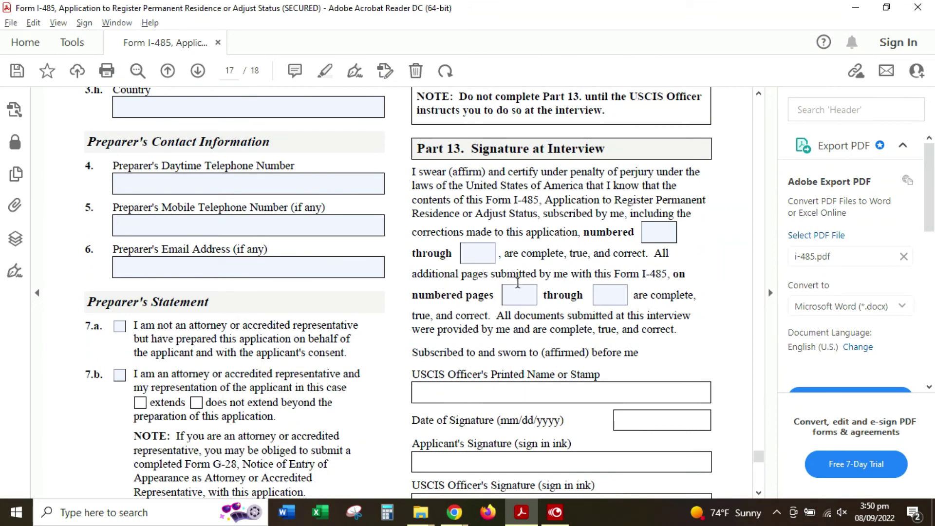
scroll(596, 258, down, 2)
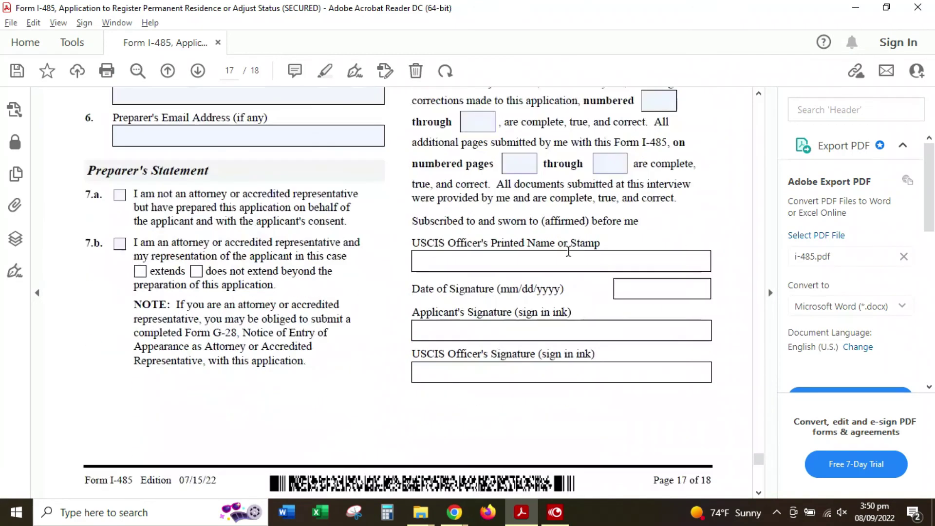
scroll(591, 271, up, 2)
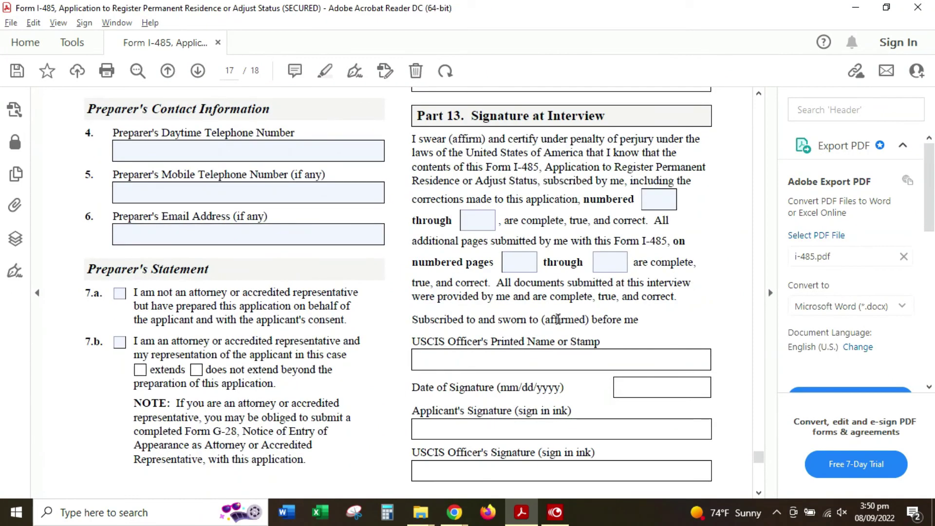